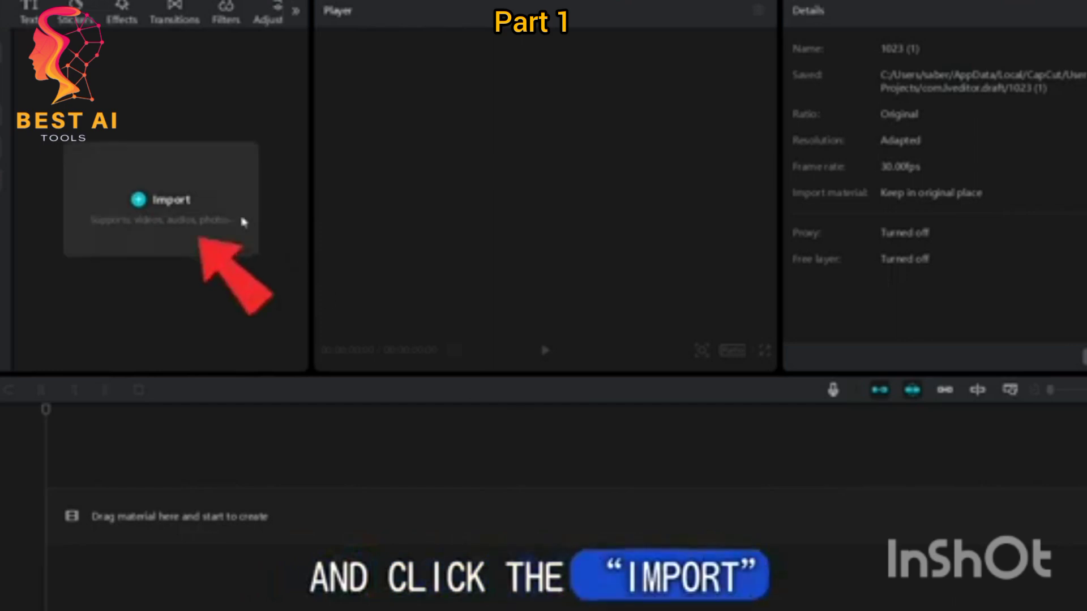
Import the Sample 3 video and place it at the start of the timeline
{"action": "left_click", "coordinate": [227, 209]}
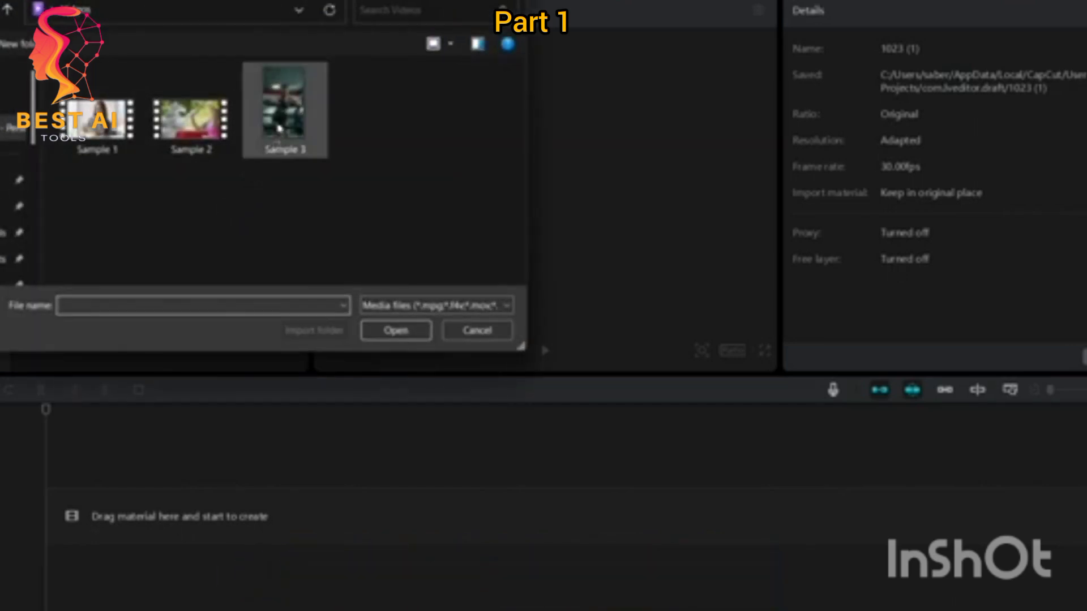
{"action": "left_click", "coordinate": [421, 338]}
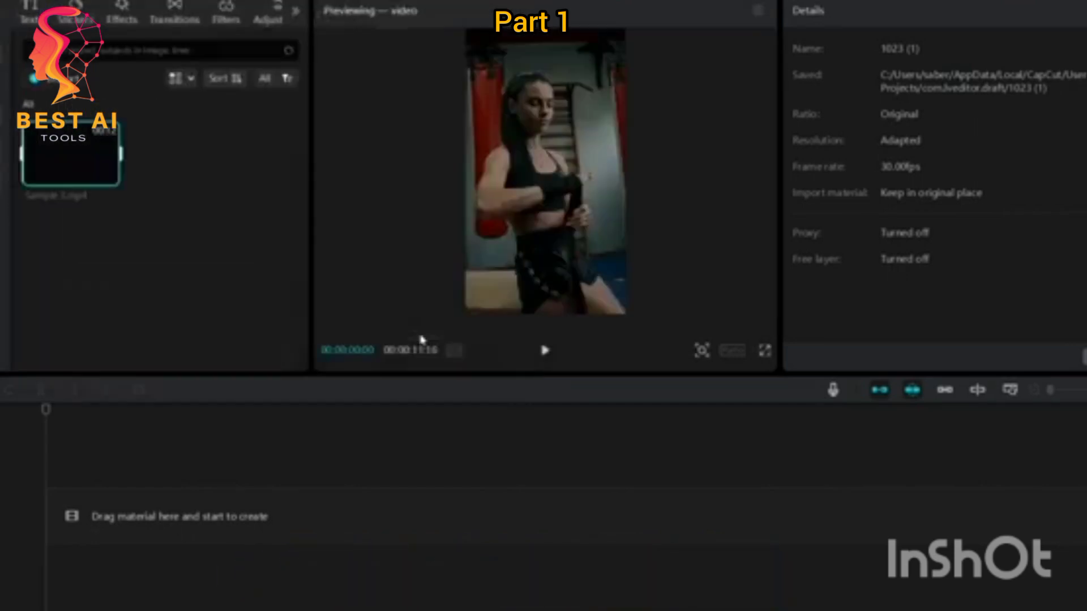
{"action": "left_click_drag", "start_coordinate": [71, 153], "coordinate": [107, 519]}
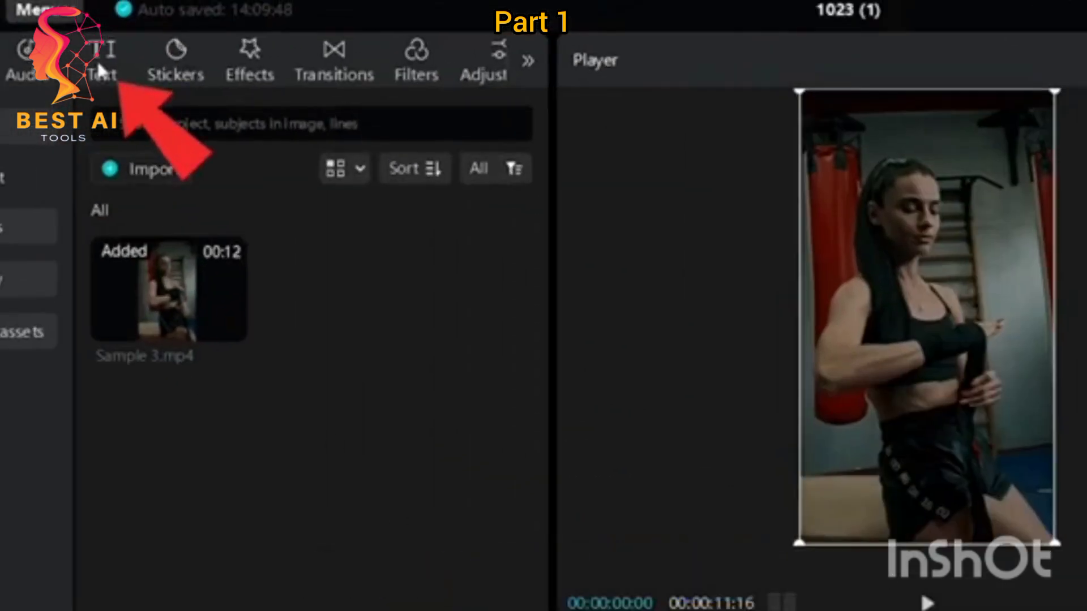
Generate auto captions for the video with English as the spoken language
{"action": "left_click", "coordinate": [127, 59]}
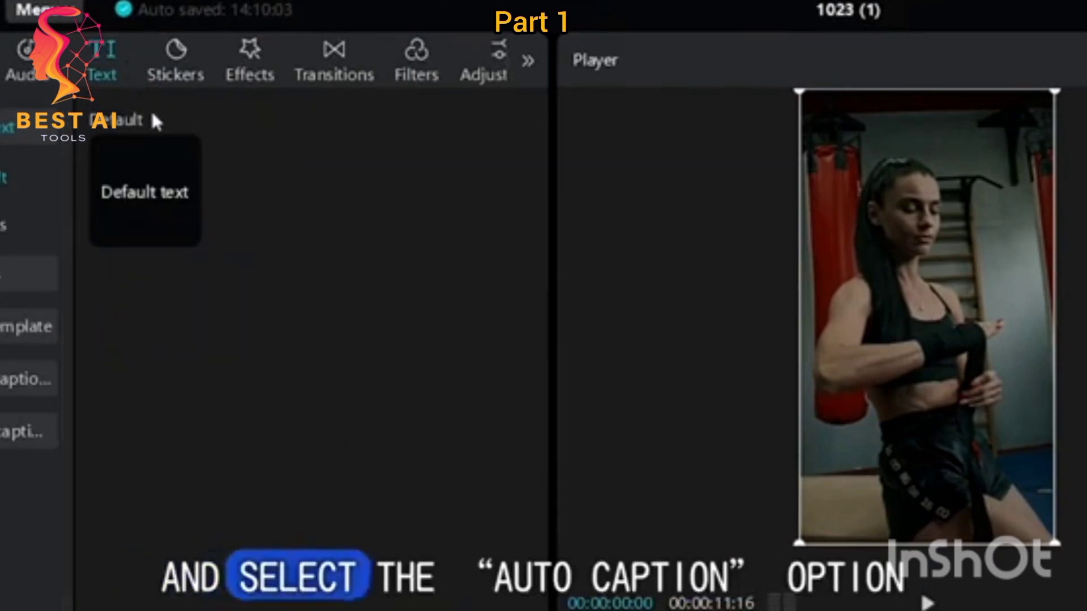
{"action": "left_click_drag", "start_coordinate": [75, 385], "coordinate": [203, 419]}
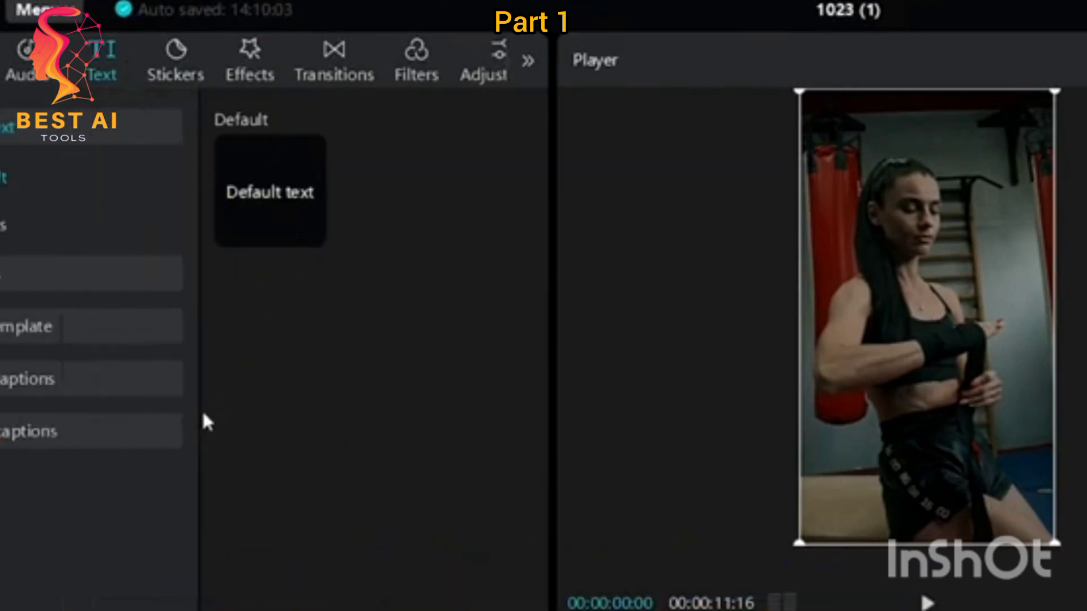
{"action": "left_click", "coordinate": [99, 386]}
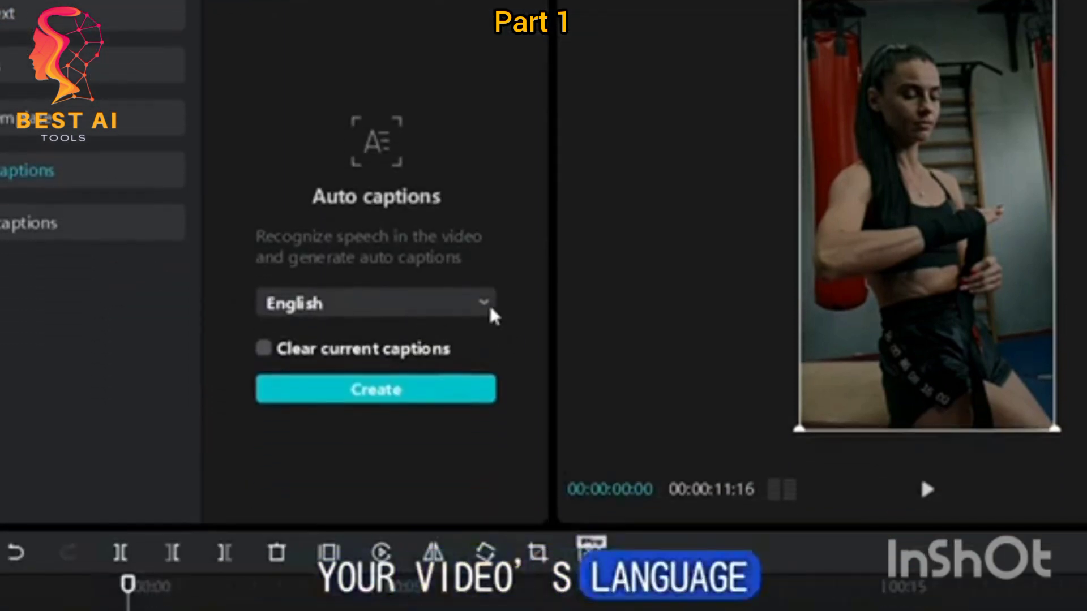
{"action": "left_click", "coordinate": [491, 310]}
{"action": "scroll", "coordinate": [427, 420], "scroll_direction": "down", "scroll_amount": 5}
{"action": "scroll", "coordinate": [427, 444], "scroll_direction": "up", "scroll_amount": 5}
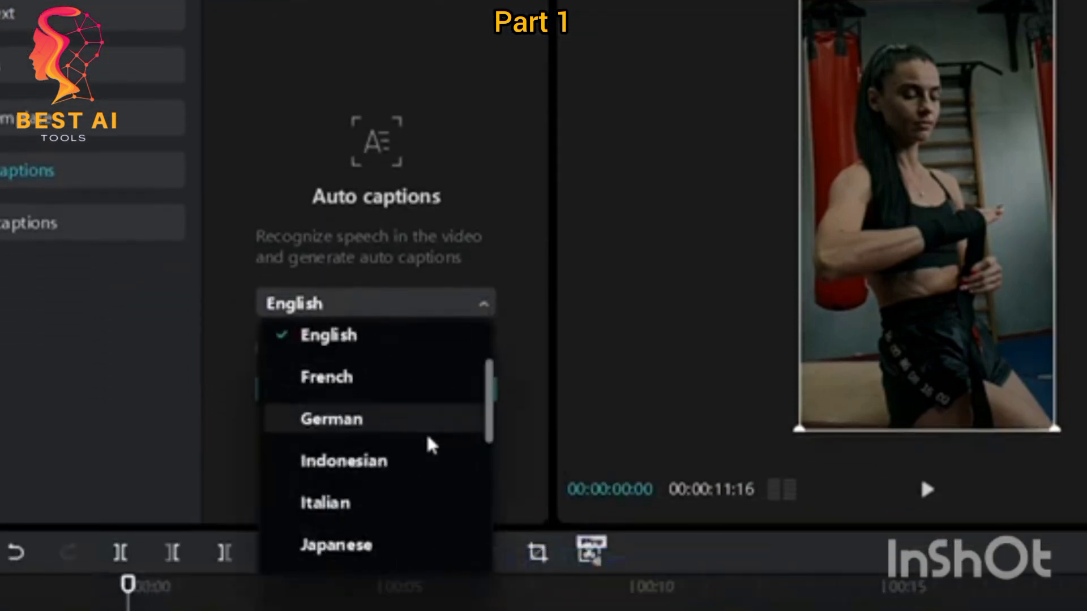
{"action": "left_click", "coordinate": [568, 344]}
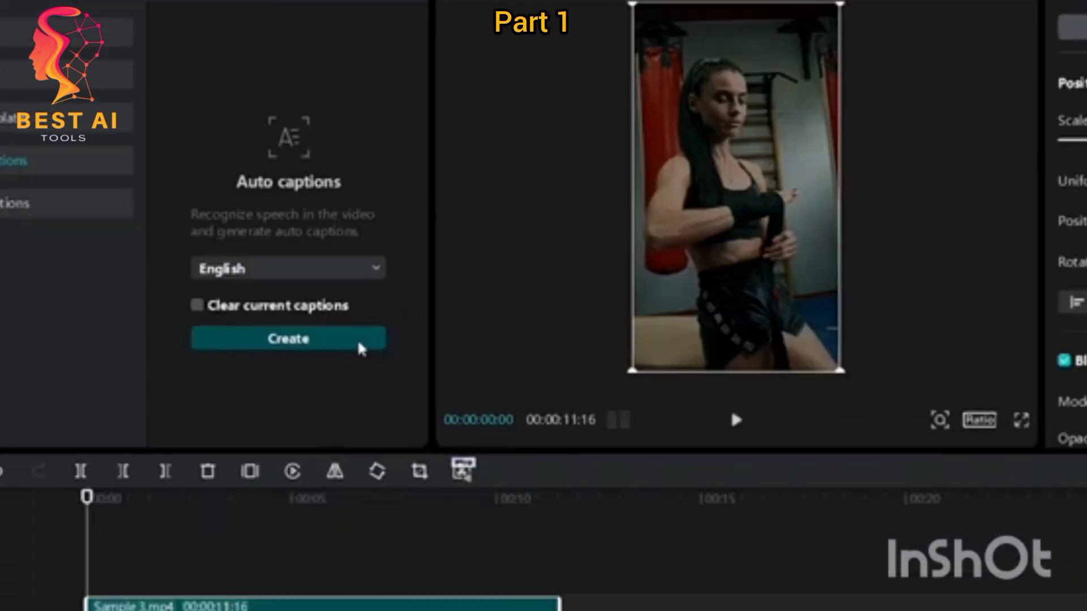
{"action": "left_click", "coordinate": [466, 399]}
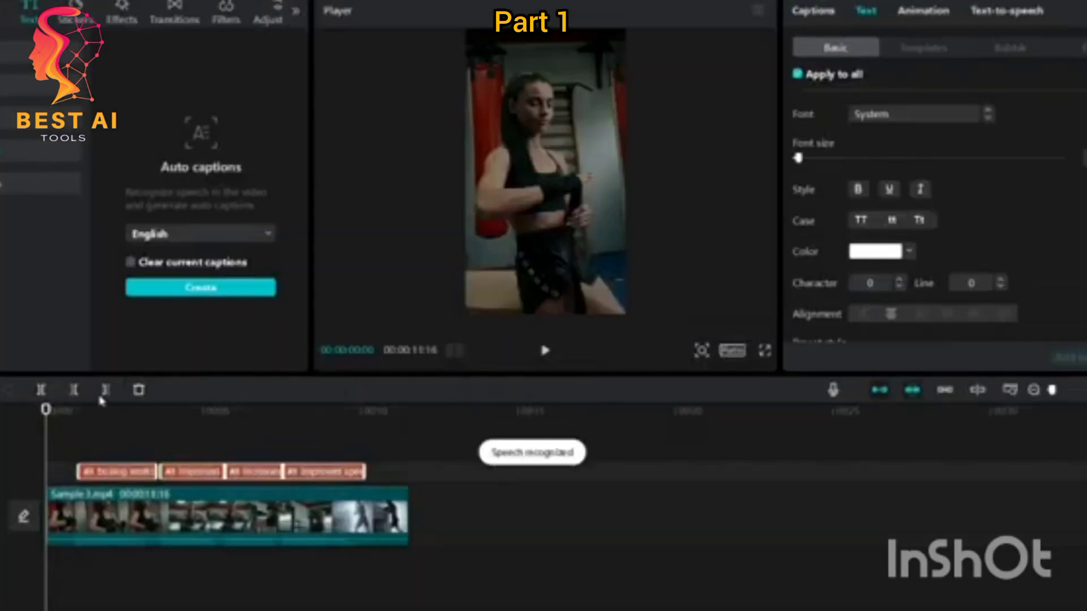
Move the playhead onto the first caption and set the font of all captions to PALETTE
{"action": "left_click_drag", "start_coordinate": [48, 409], "coordinate": [127, 401]}
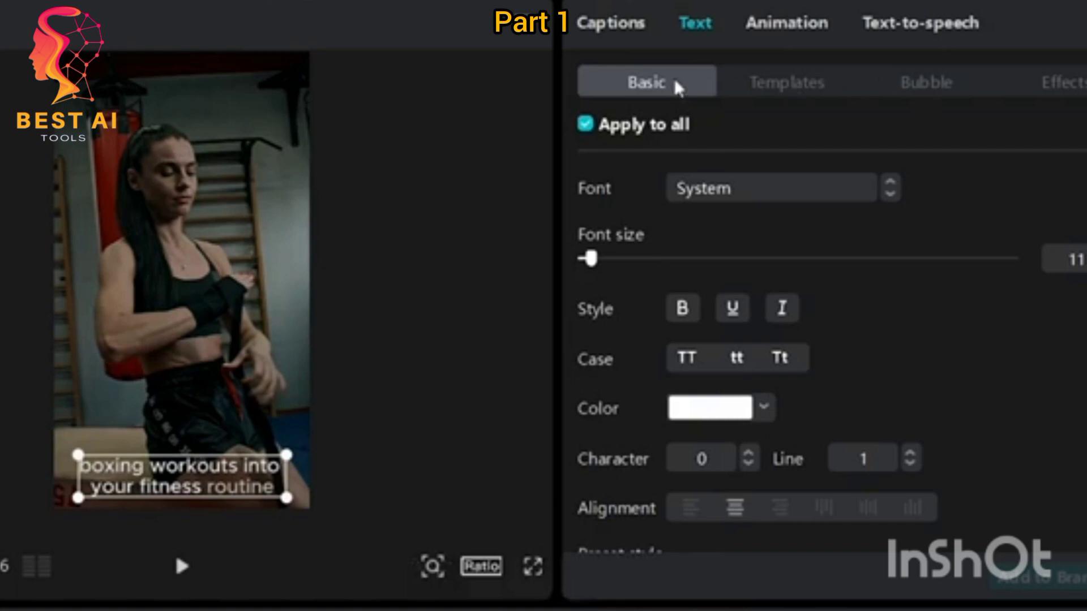
{"action": "left_click", "coordinate": [859, 198]}
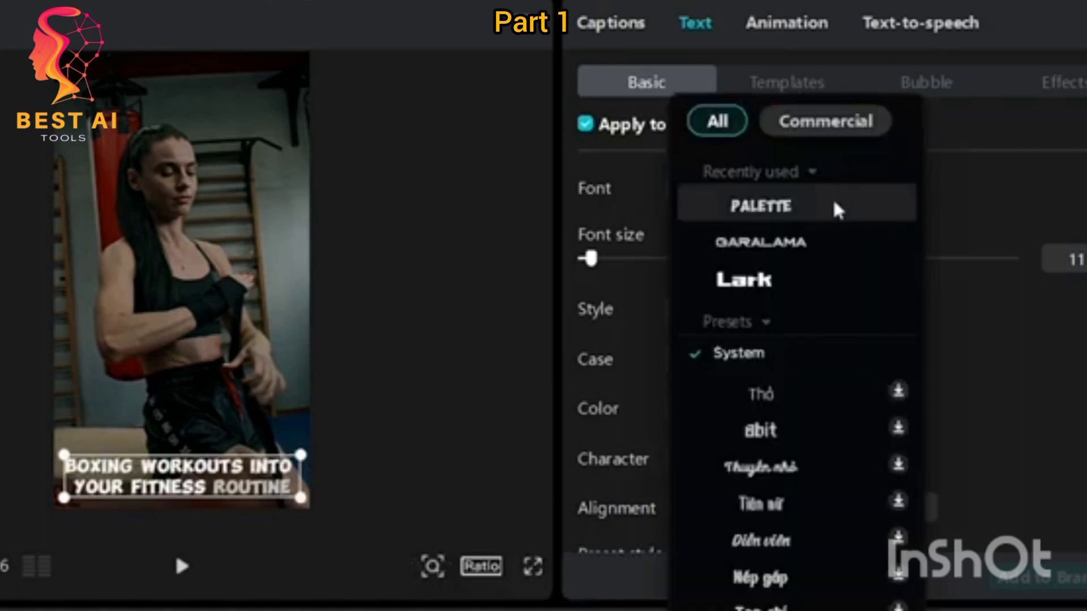
{"action": "left_click", "coordinate": [837, 215]}
Reduce the caption font size slightly and move the caption a little higher in the frame
{"action": "left_click_drag", "start_coordinate": [590, 259], "coordinate": [582, 259]}
{"action": "left_click", "coordinate": [764, 408]}
{"action": "scroll", "coordinate": [813, 286], "scroll_direction": "down", "scroll_amount": 5}
{"action": "scroll", "coordinate": [809, 277], "scroll_direction": "down", "scroll_amount": 5}
{"action": "left_click_drag", "start_coordinate": [673, 262], "coordinate": [671, 262]}
{"action": "left_click_drag", "start_coordinate": [206, 476], "coordinate": [206, 458]}
Examine the caption background settings and the available text templates, bubbles and effects
{"action": "scroll", "coordinate": [587, 362], "scroll_direction": "down", "scroll_amount": 5}
{"action": "scroll", "coordinate": [584, 291], "scroll_direction": "down", "scroll_amount": 8}
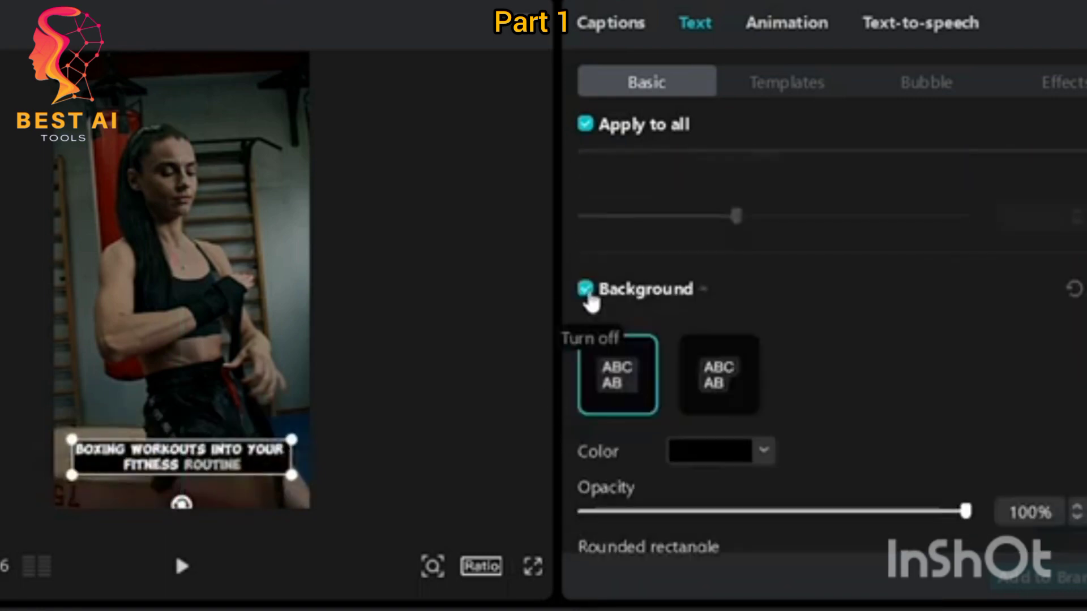
{"action": "scroll", "coordinate": [584, 291], "scroll_direction": "up", "scroll_amount": 20}
{"action": "left_click", "coordinate": [786, 85]}
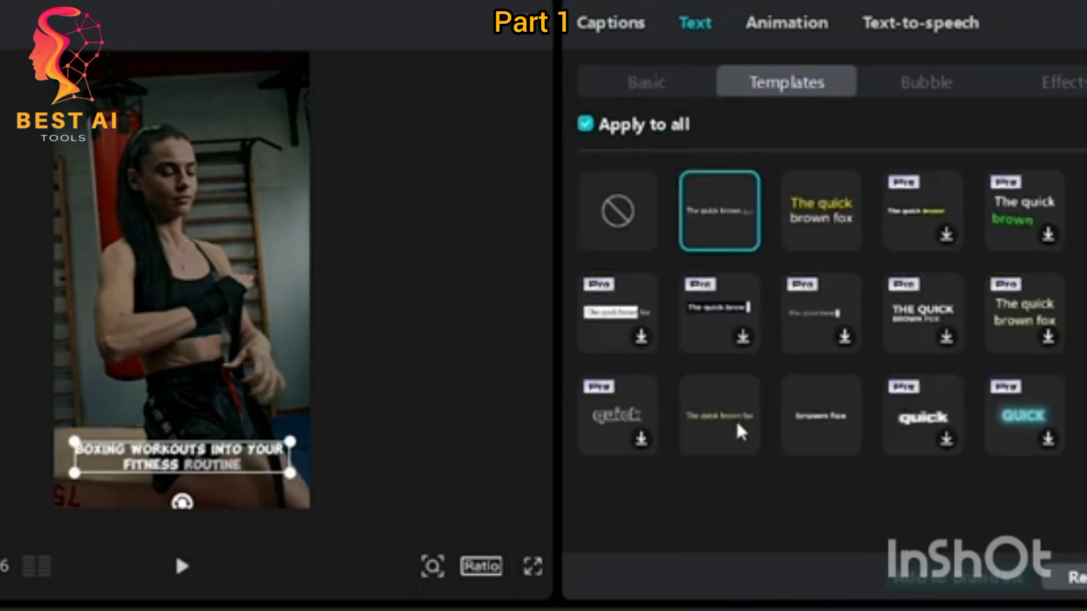
{"action": "left_click", "coordinate": [953, 89]}
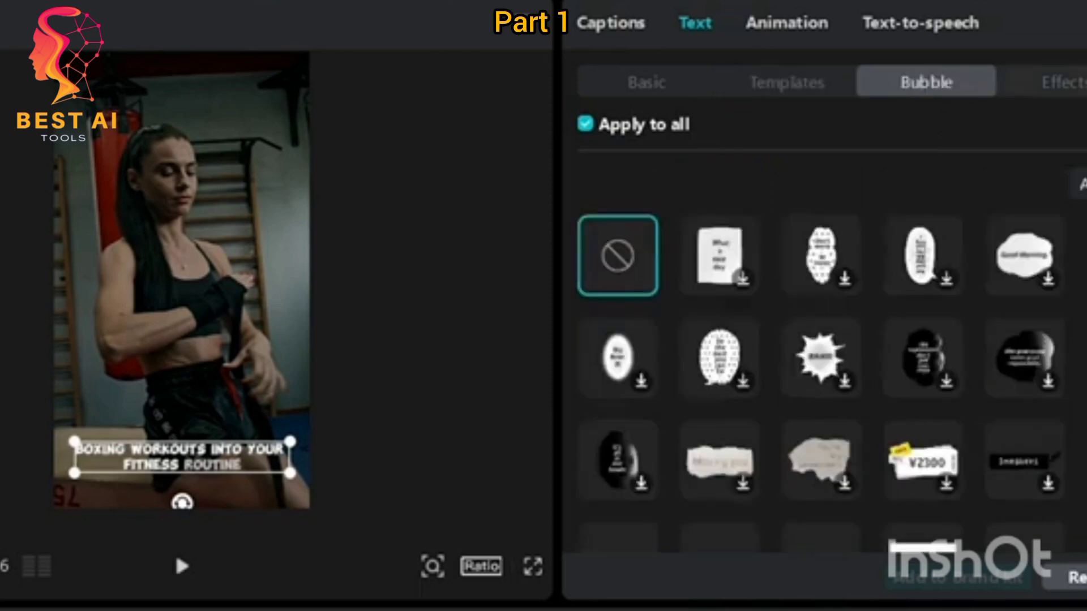
{"action": "left_click", "coordinate": [1063, 82]}
Apply the pop-style caption animation with green word highlighting, and stop its preview playback
{"action": "left_click", "coordinate": [793, 28]}
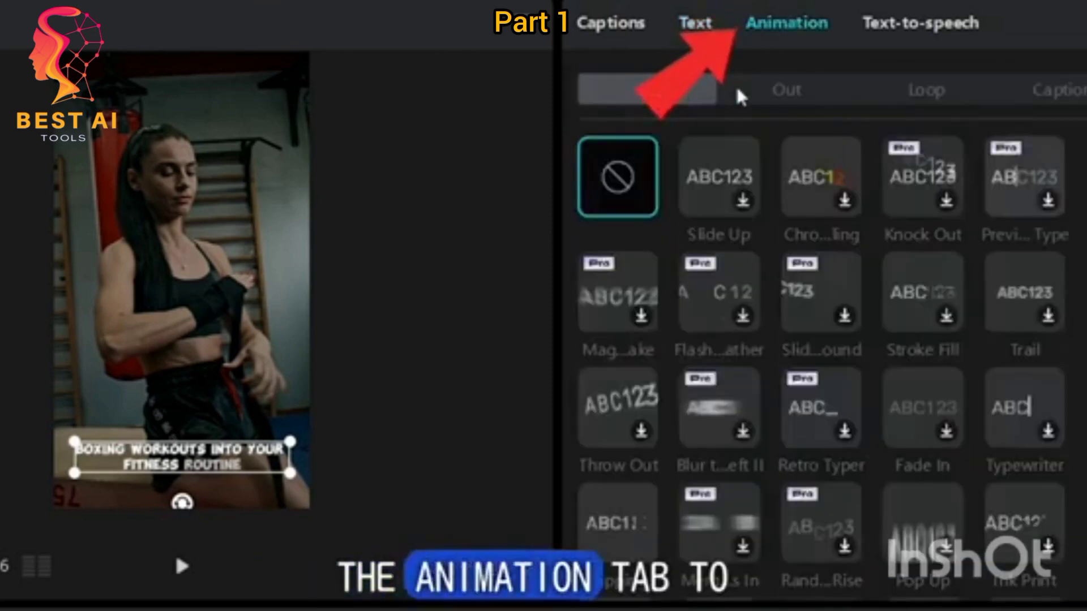
{"action": "left_click", "coordinate": [784, 90]}
{"action": "left_click", "coordinate": [916, 95]}
{"action": "left_click", "coordinate": [1064, 90]}
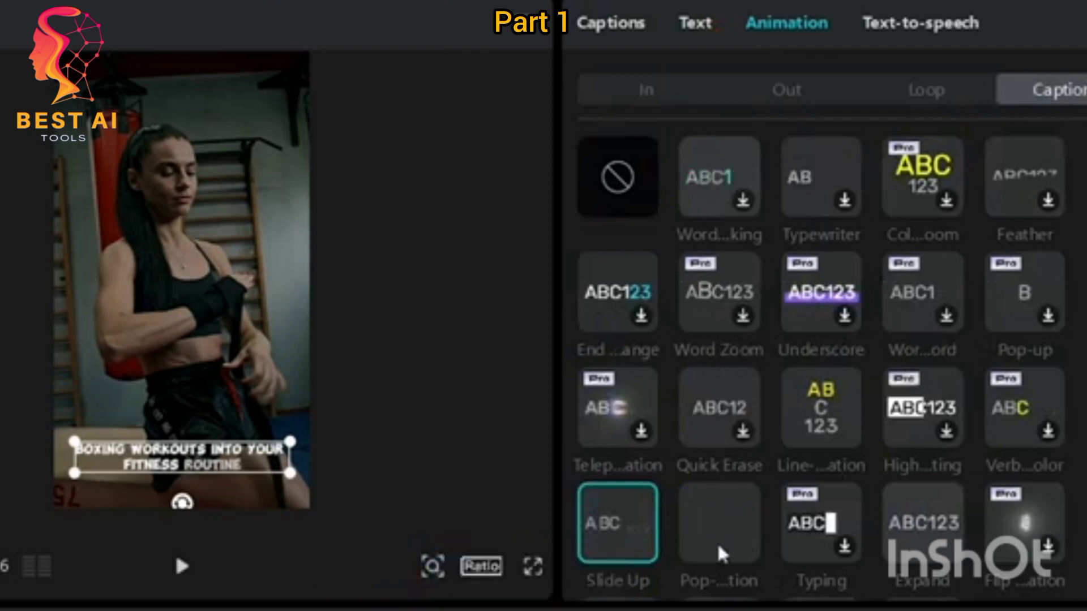
{"action": "left_click", "coordinate": [722, 513]}
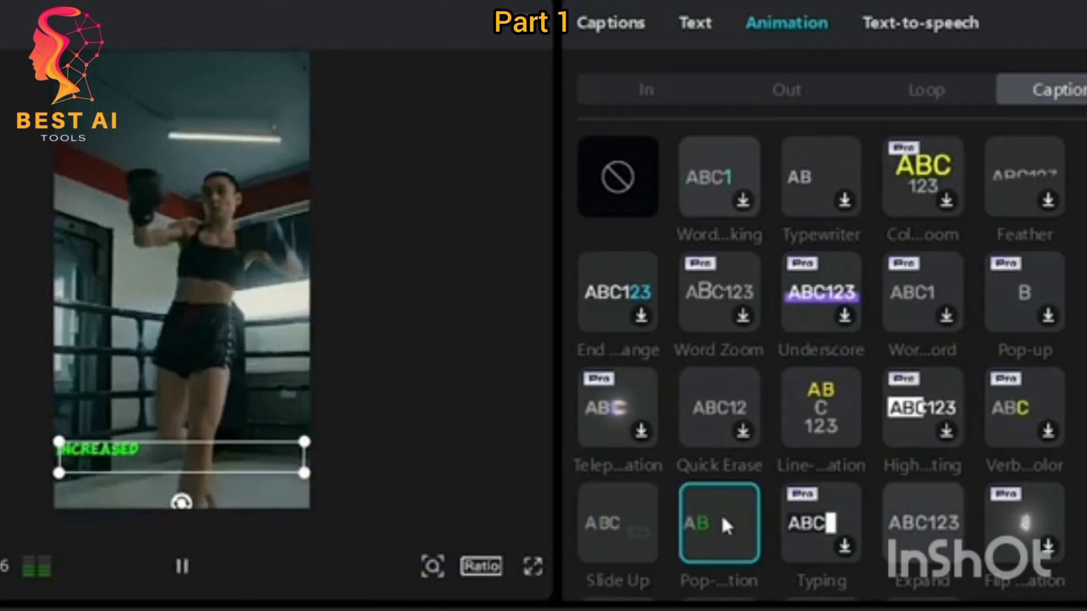
{"action": "left_click", "coordinate": [180, 565]}
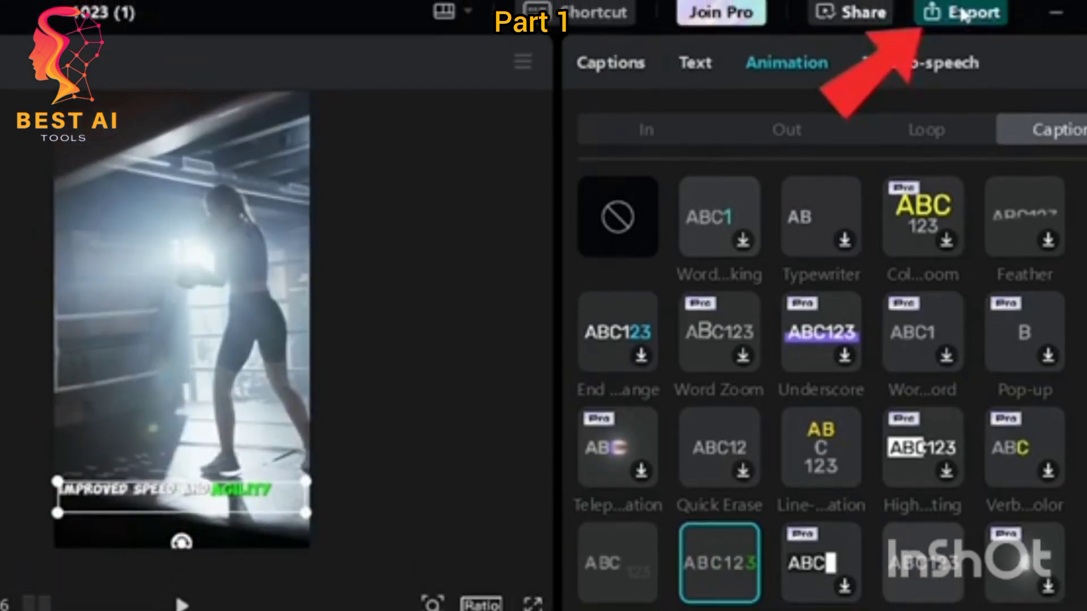
Set up the video export with the title "Cpcut Caption", the Recommended bit rate and a 30fps frame rate
{"action": "left_click", "coordinate": [946, 12]}
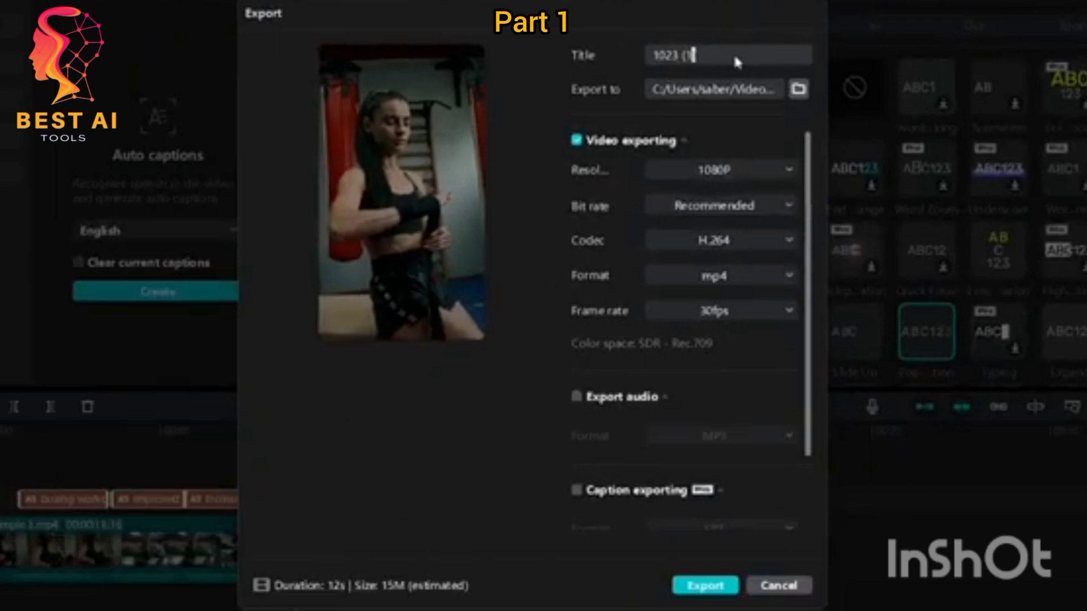
{"action": "double_click", "coordinate": [679, 77]}
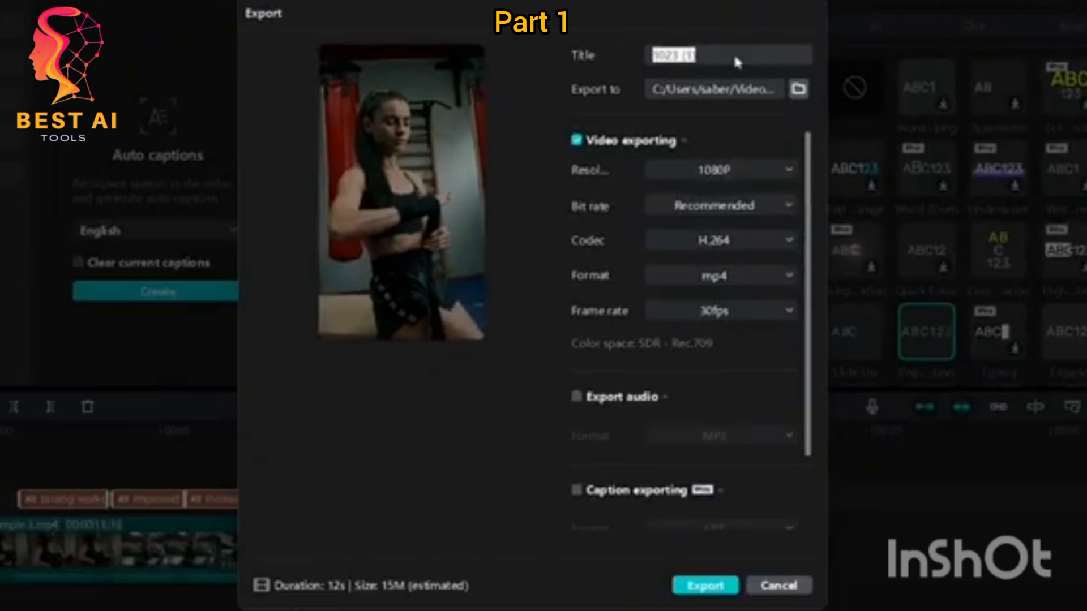
{"action": "type", "text": "Cpcut Caption"}
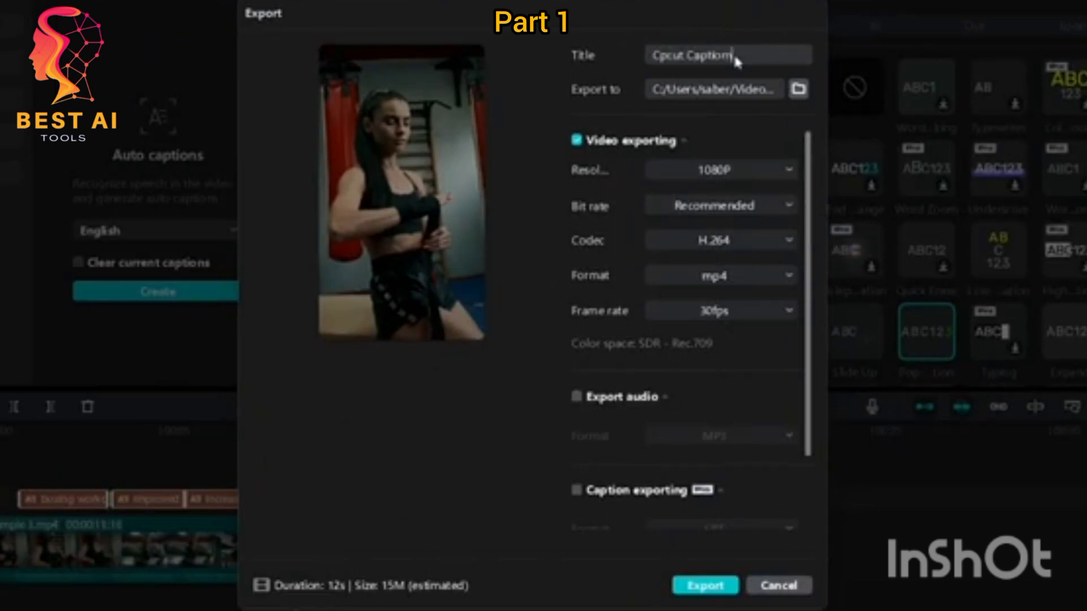
{"action": "left_click", "coordinate": [790, 206]}
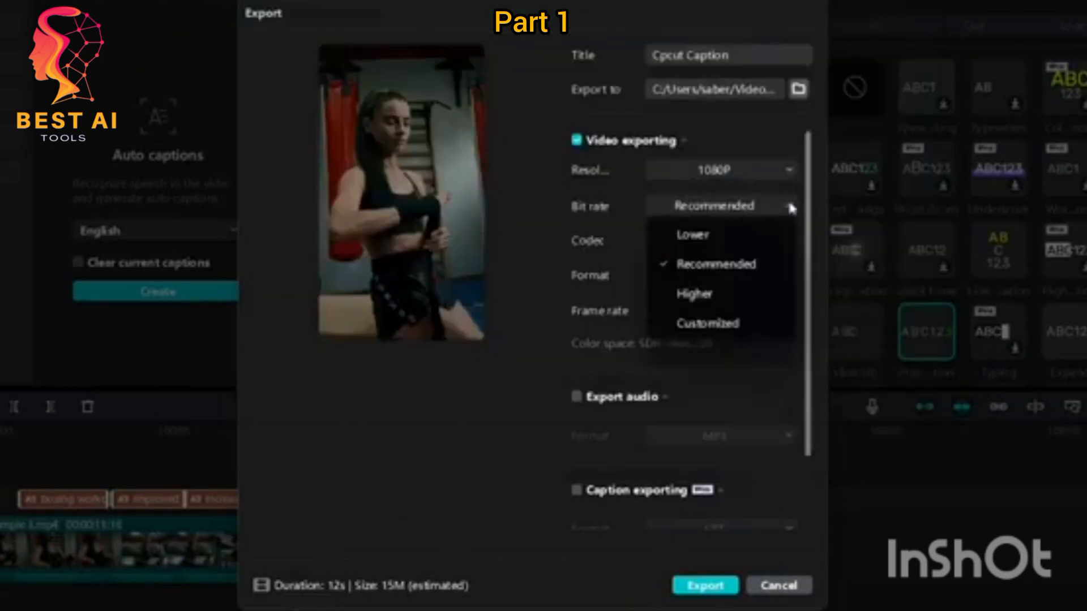
{"action": "left_click", "coordinate": [791, 208]}
{"action": "left_click", "coordinate": [787, 311]}
{"action": "left_click", "coordinate": [786, 315]}
{"action": "scroll", "coordinate": [745, 480], "scroll_direction": "down", "scroll_amount": 3}
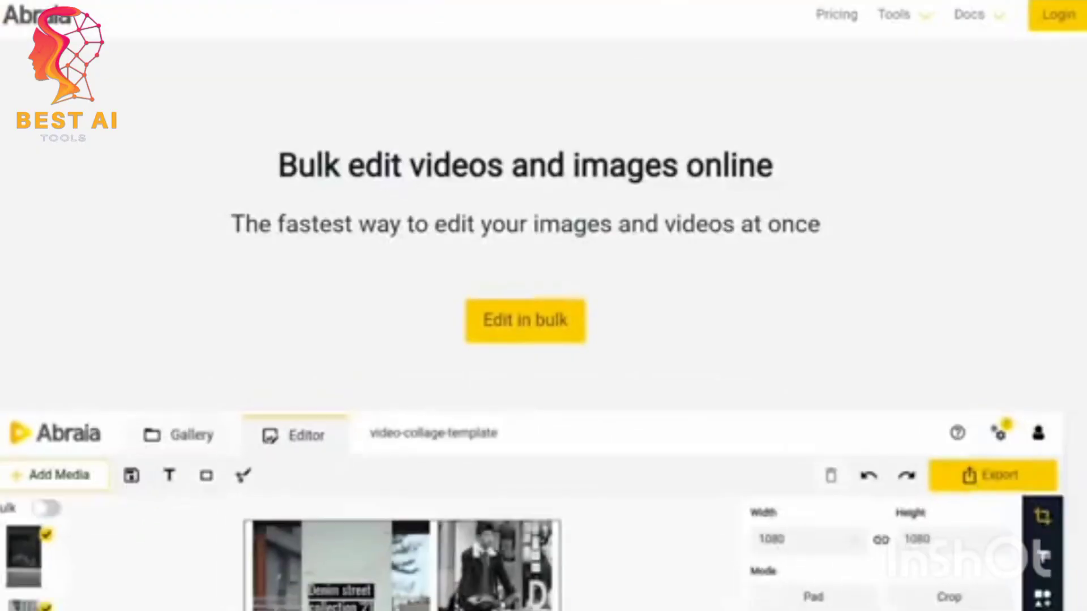
Switch to the Abraia website, open auto transcription from its Transcribe Videos tool and log in with Google
{"action": "scroll", "coordinate": [543, 339], "scroll_direction": "down", "scroll_amount": 15}
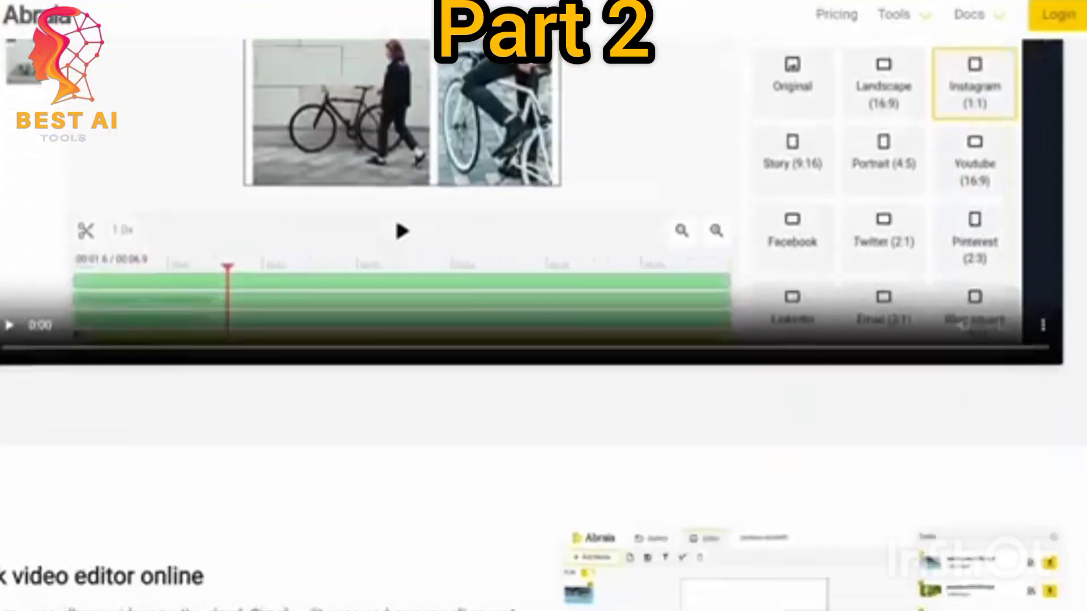
{"action": "scroll", "coordinate": [543, 322], "scroll_direction": "down", "scroll_amount": 10}
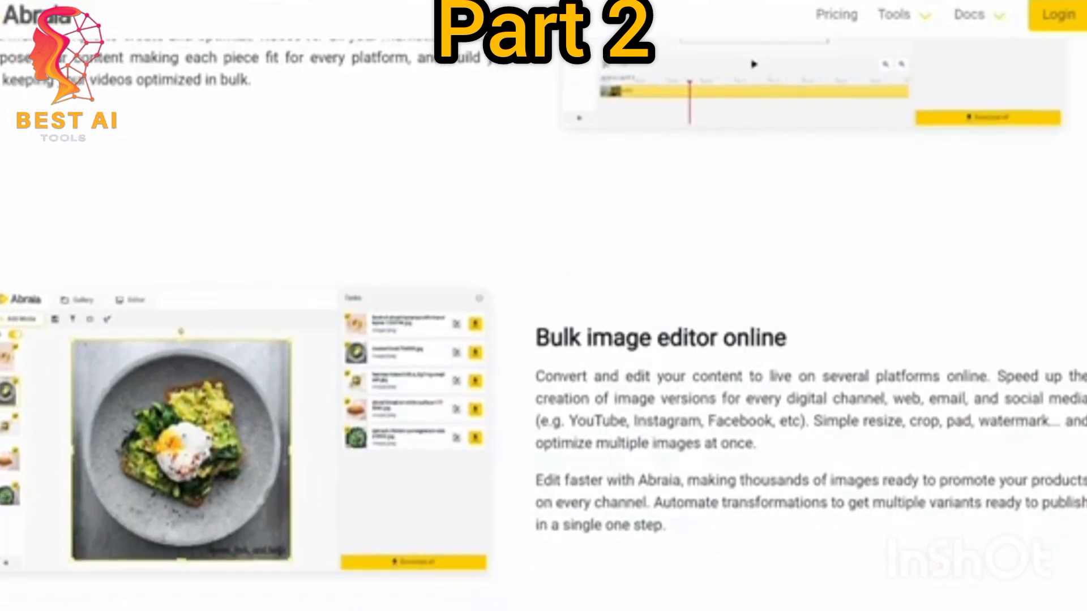
{"action": "scroll", "coordinate": [543, 322], "scroll_direction": "up", "scroll_amount": 10}
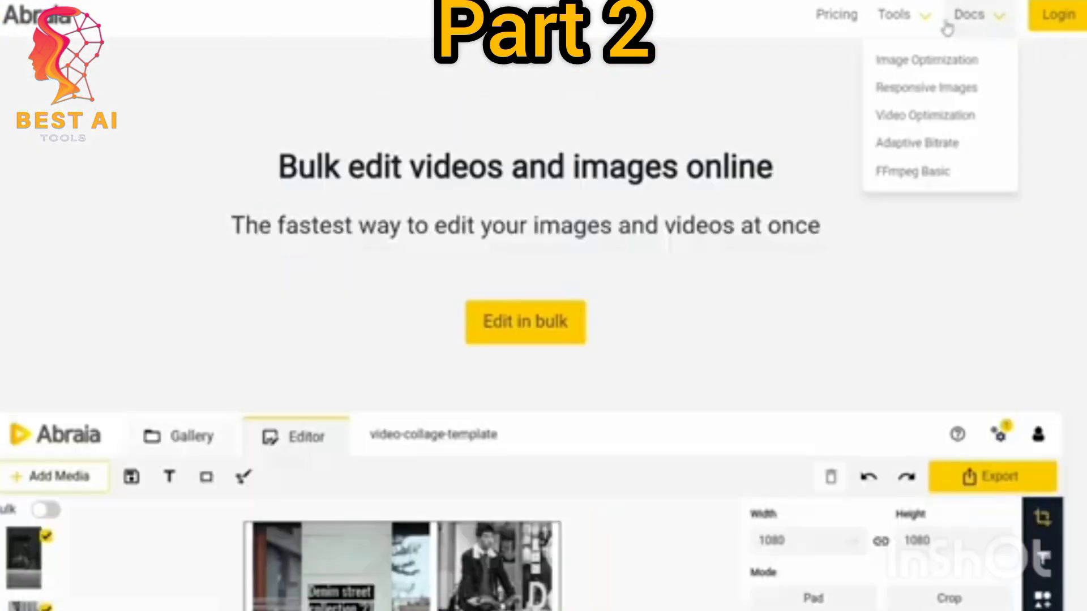
{"action": "mouse_move", "coordinate": [933, 26]}
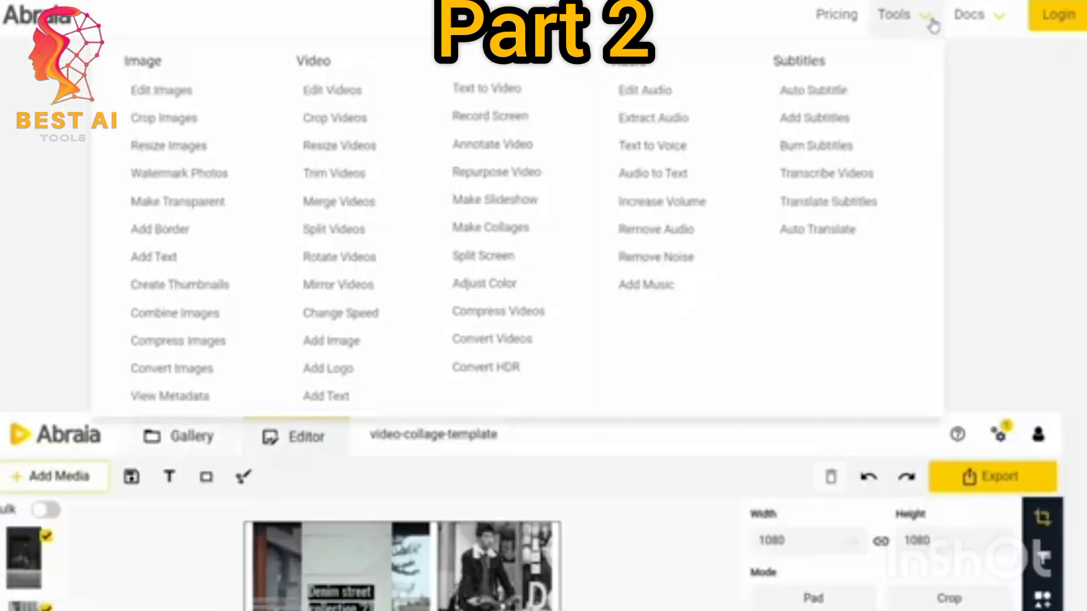
{"action": "left_click", "coordinate": [826, 175]}
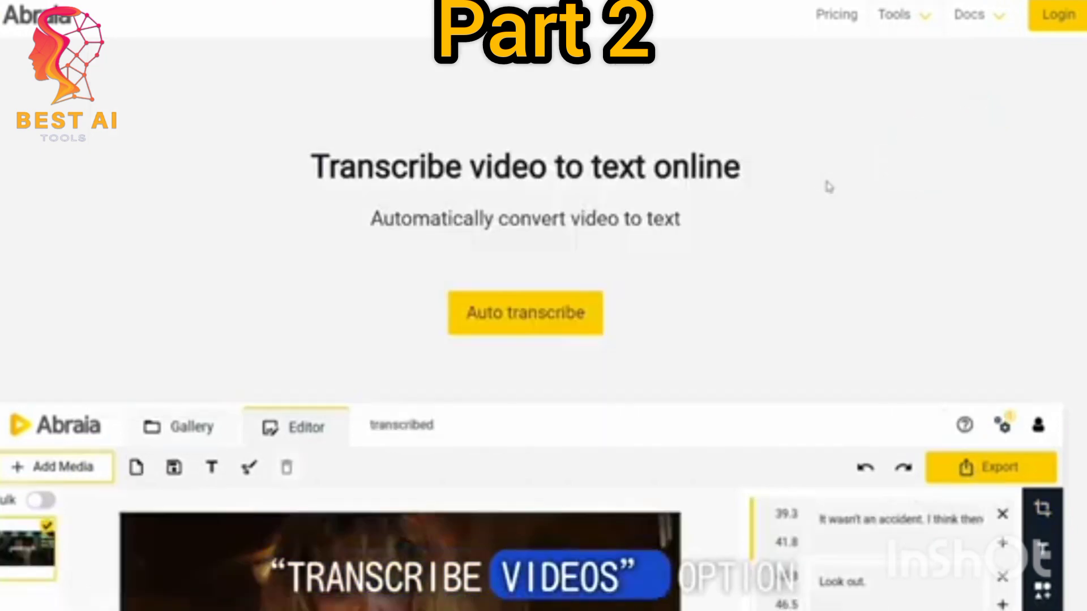
{"action": "left_click", "coordinate": [581, 334]}
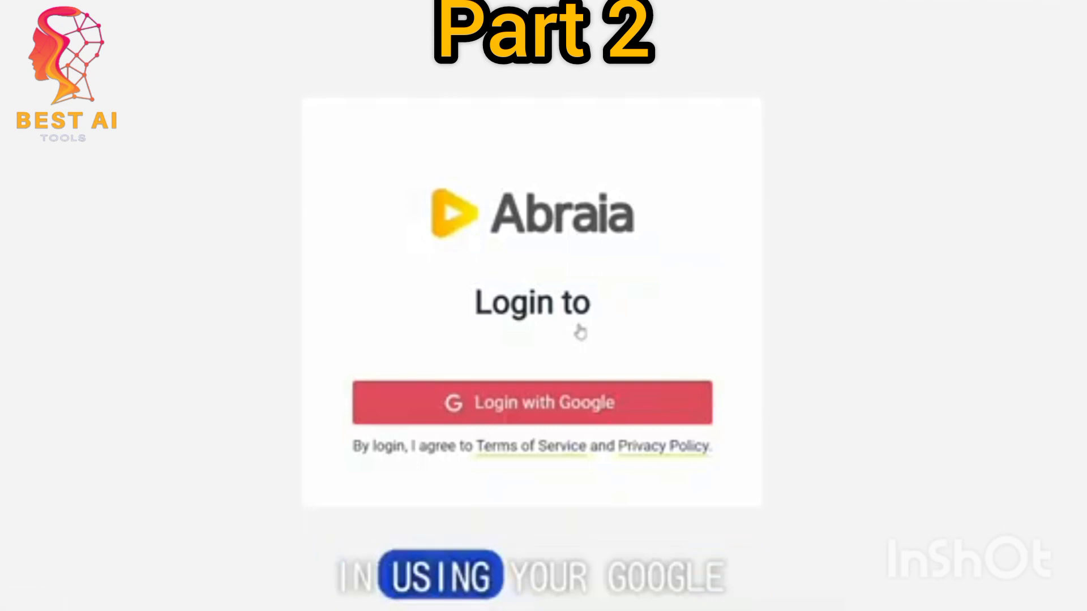
{"action": "left_click", "coordinate": [684, 405]}
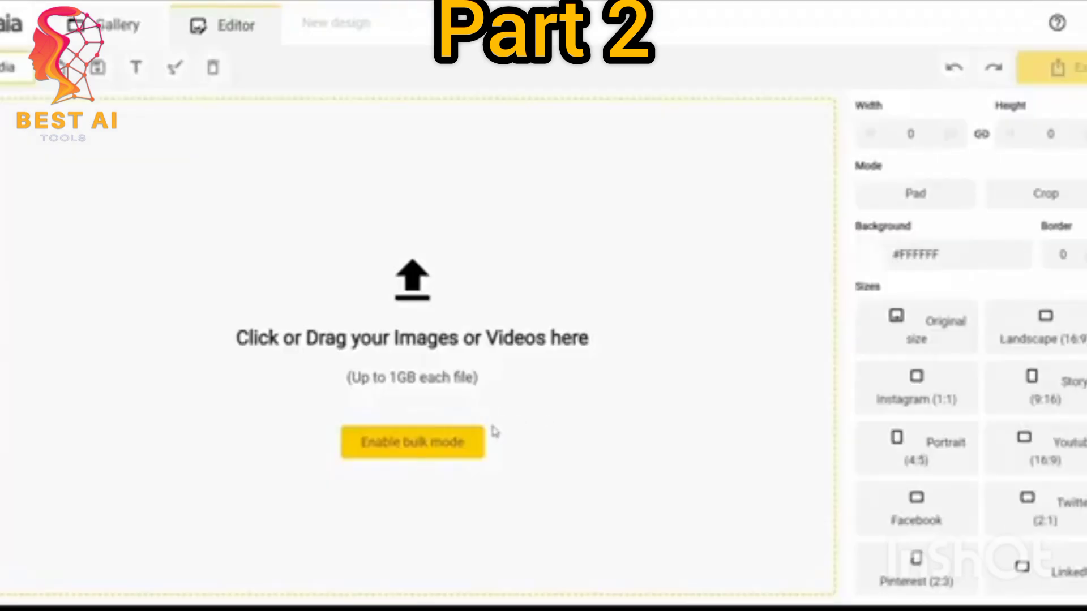
Upload the Sample 2 video to the editor and generate automatic subtitles for it
{"action": "left_click", "coordinate": [469, 446]}
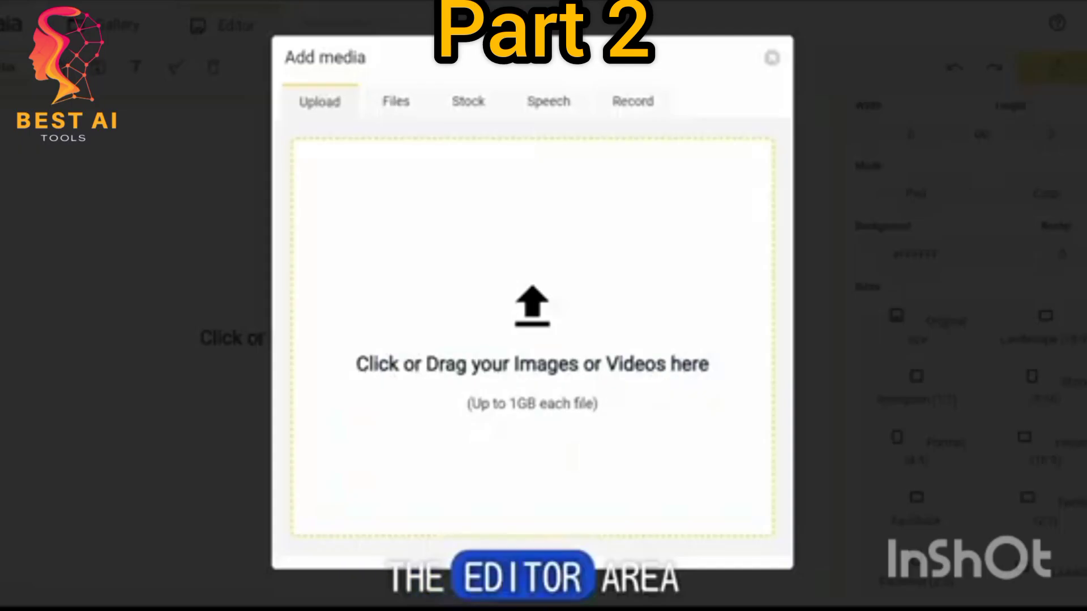
{"action": "left_click", "coordinate": [668, 421]}
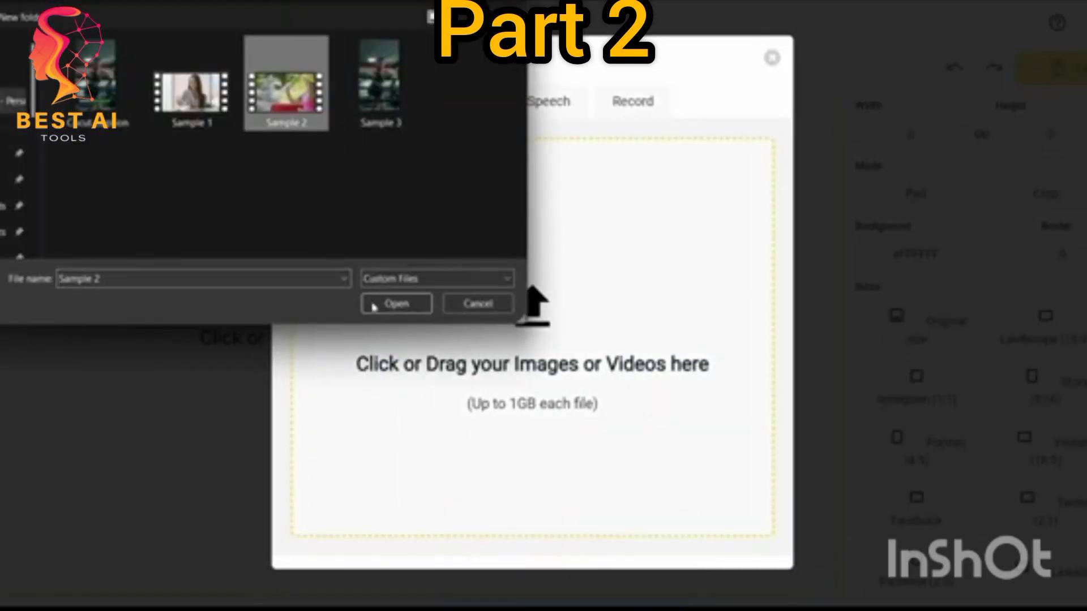
{"action": "left_click", "coordinate": [373, 306]}
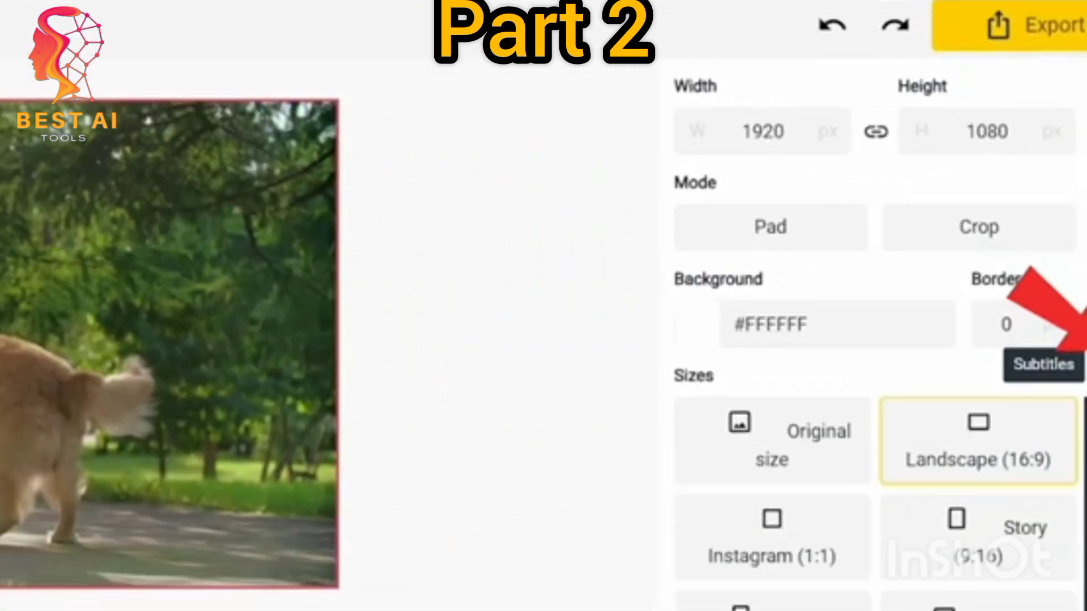
{"action": "left_click", "coordinate": [1084, 363]}
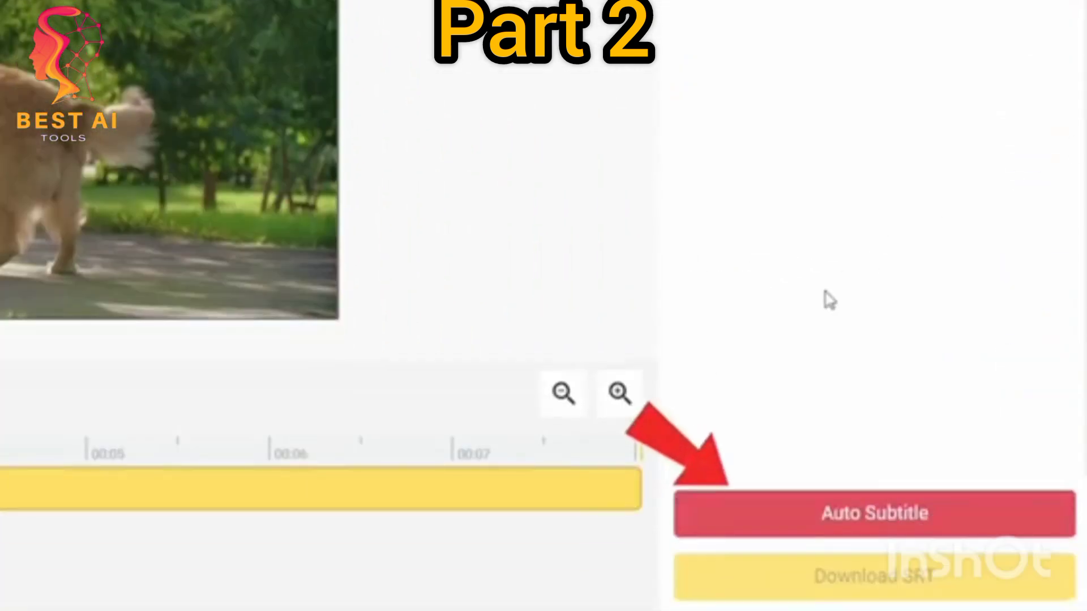
{"action": "left_click", "coordinate": [992, 513]}
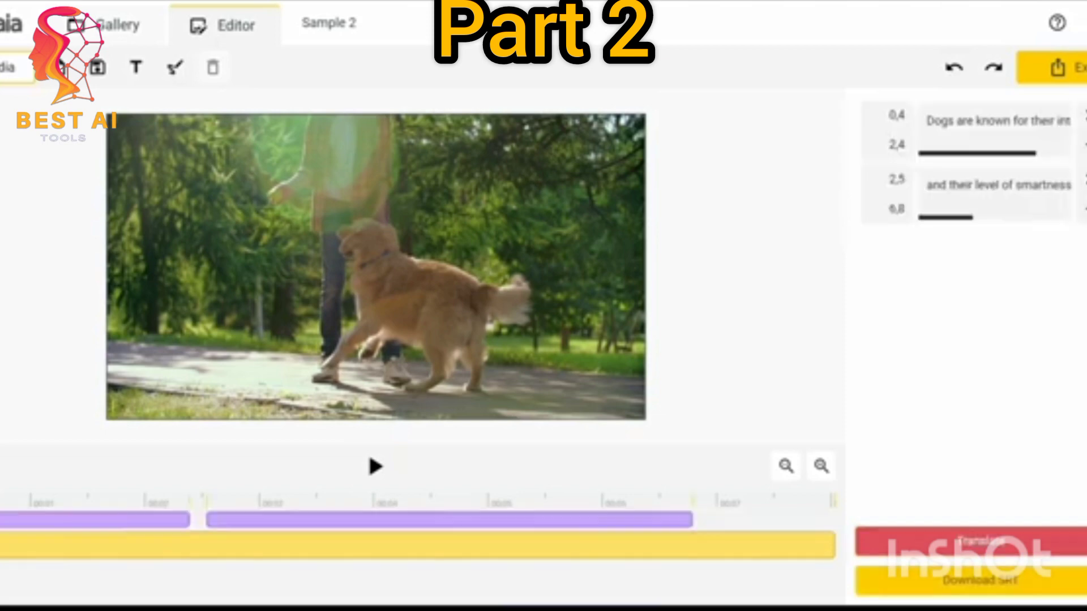
Preview both generated subtitles on the timeline, then open the text settings and browse the available fonts
{"action": "left_click_drag", "start_coordinate": [2, 503], "coordinate": [77, 504]}
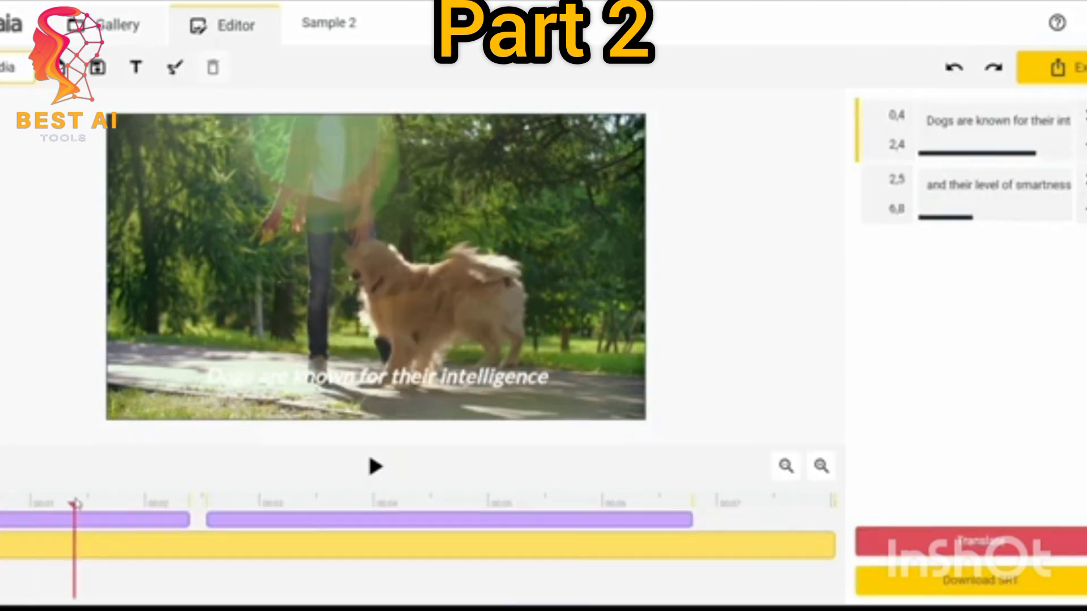
{"action": "left_click", "coordinate": [370, 496]}
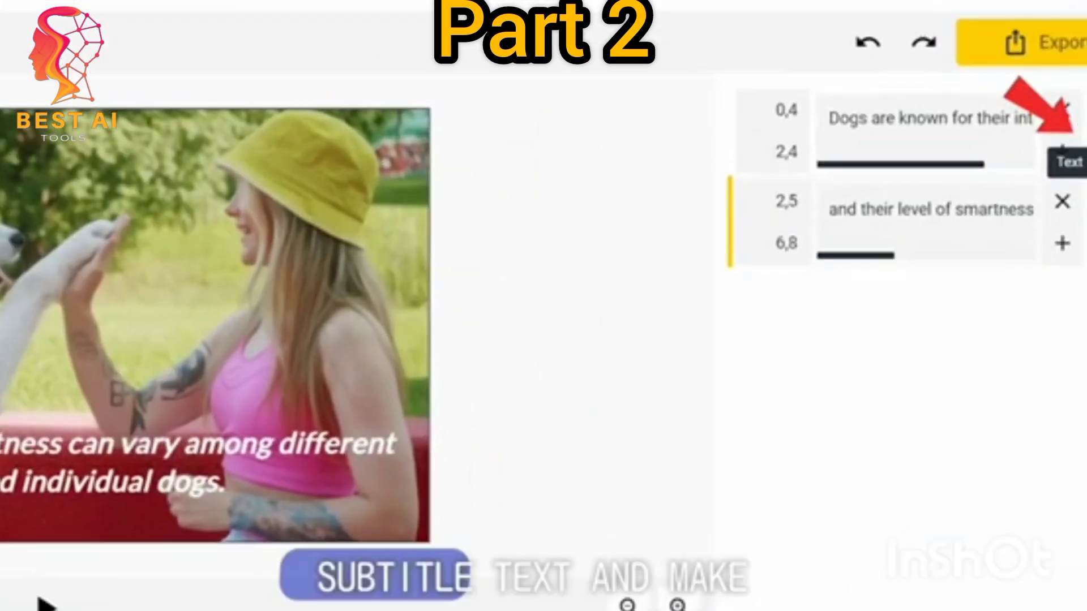
{"action": "left_click", "coordinate": [1083, 151]}
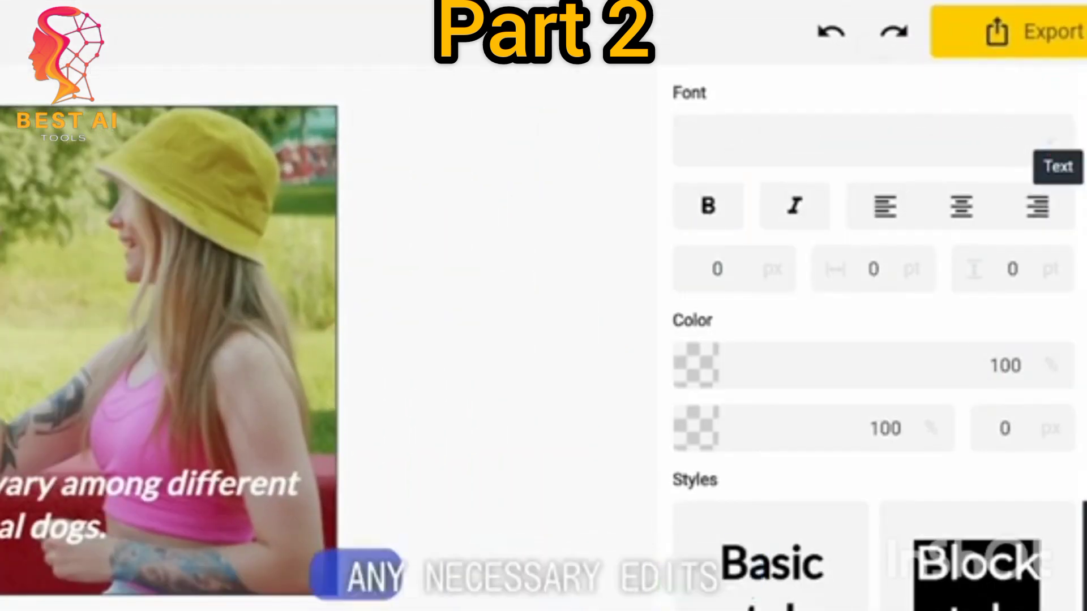
{"action": "left_click", "coordinate": [866, 145]}
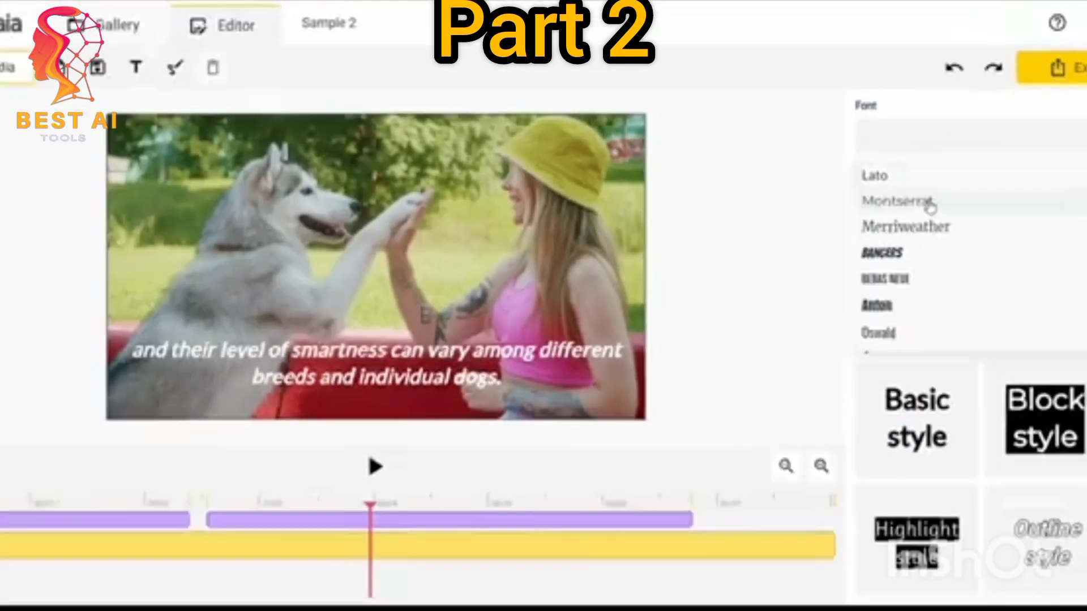
{"action": "scroll", "coordinate": [958, 306], "scroll_direction": "down", "scroll_amount": 3}
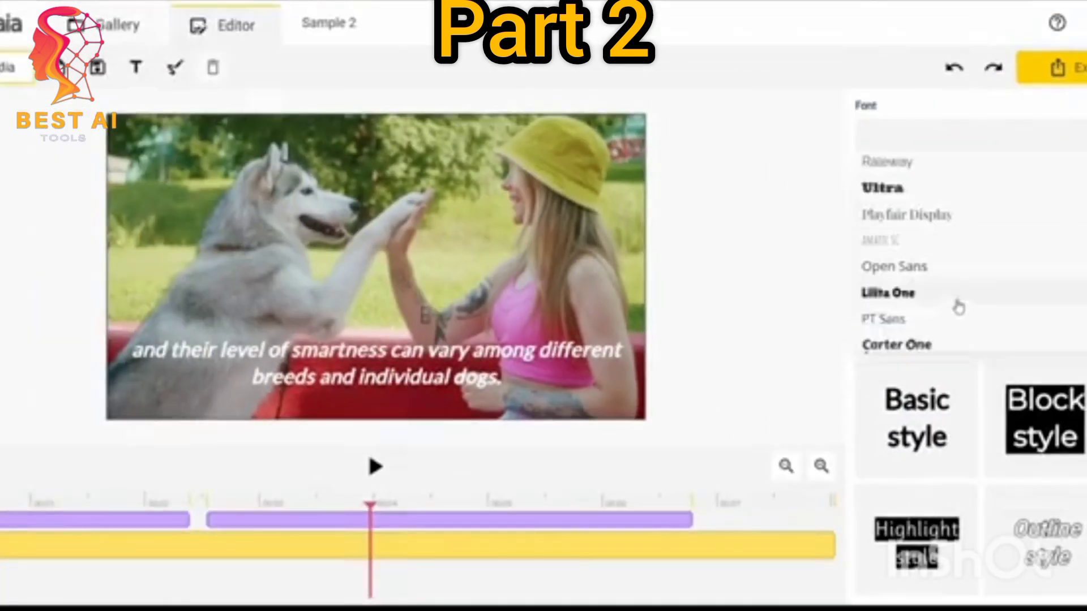
{"action": "scroll", "coordinate": [975, 206], "scroll_direction": "up", "scroll_amount": 2}
Select the second subtitle and change its font to Bangers
{"action": "left_click", "coordinate": [320, 470]}
{"action": "left_click", "coordinate": [432, 519]}
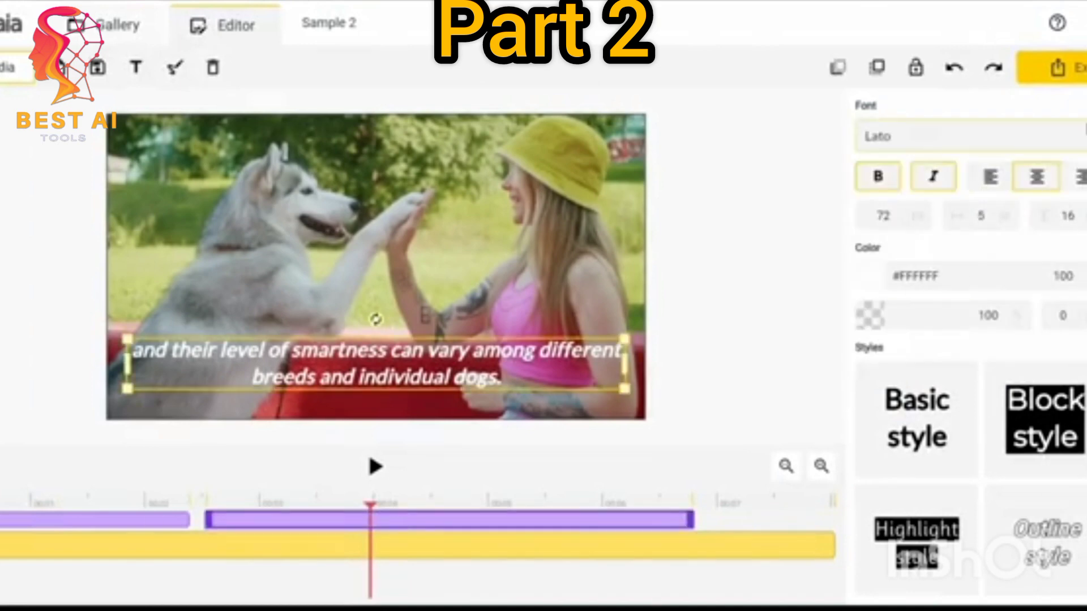
{"action": "key", "text": "Down"}
{"action": "key", "text": "Down"}
{"action": "key", "text": "Down"}
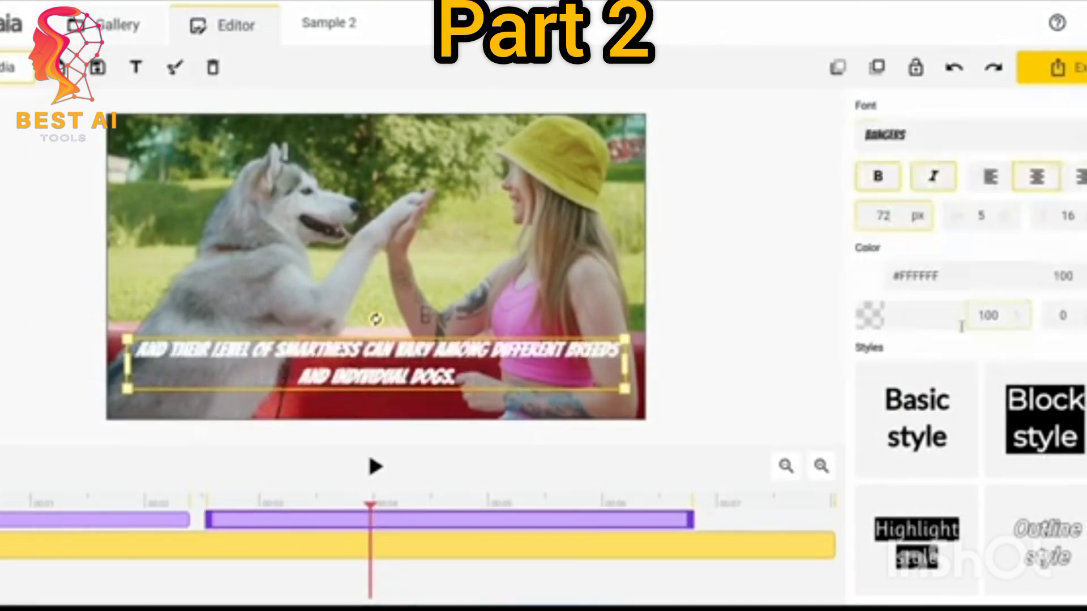
Set the second subtitle's outline color to #FAFAFA
{"action": "left_click", "coordinate": [870, 321]}
{"action": "left_click_drag", "start_coordinate": [962, 371], "coordinate": [987, 321]}
{"action": "left_click", "coordinate": [869, 317]}
{"action": "left_click_drag", "start_coordinate": [878, 396], "coordinate": [826, 351]}
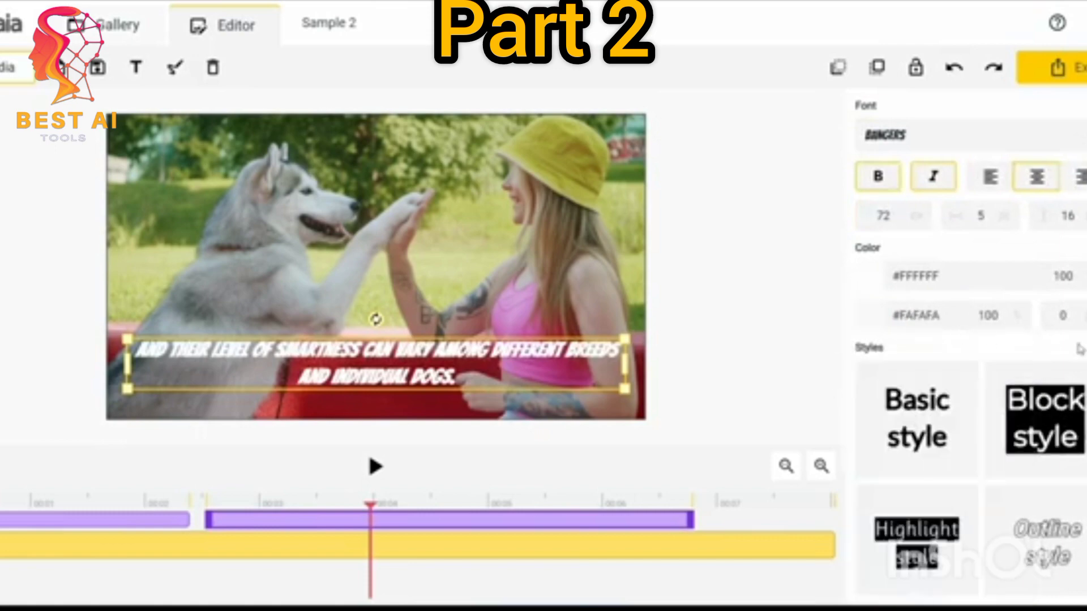
Restyle the subtitle with yellow #F8E71C text, a black outline and a black shadow, and move it slightly lower in the frame
{"action": "scroll", "coordinate": [1065, 485], "scroll_direction": "down", "scroll_amount": 4}
{"action": "left_click", "coordinate": [1065, 486]}
{"action": "left_click", "coordinate": [869, 276]}
{"action": "left_click", "coordinate": [977, 488]}
{"action": "left_click_drag", "start_coordinate": [382, 352], "coordinate": [382, 372]}
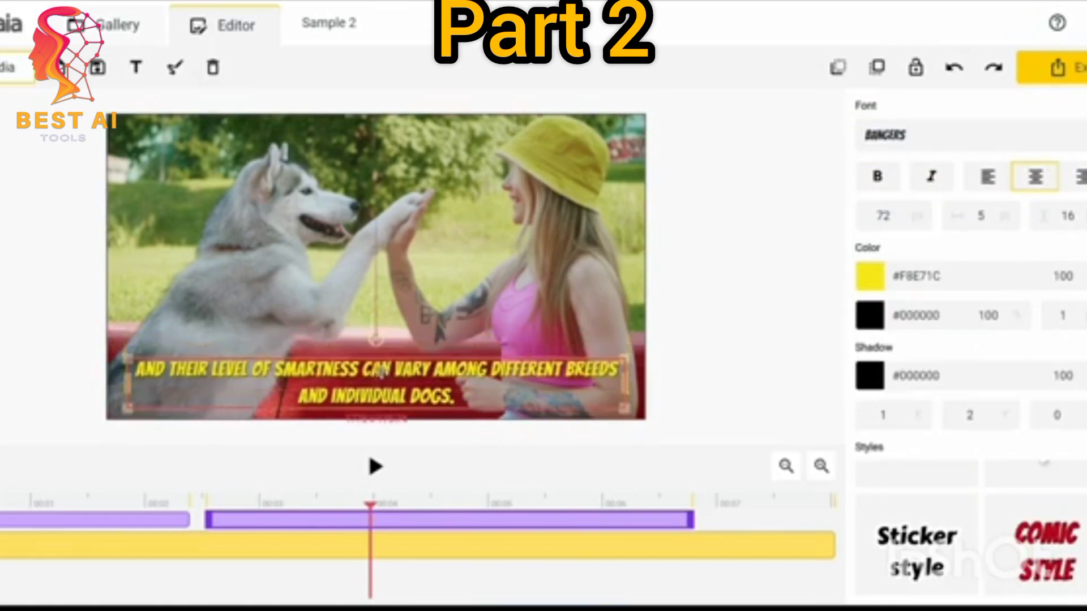
Check the restyled first subtitle at about 2 seconds on the timeline and clear the selection
{"action": "left_click_drag", "start_coordinate": [371, 504], "coordinate": [151, 505]}
{"action": "scroll", "coordinate": [977, 487], "scroll_direction": "down", "scroll_amount": 3}
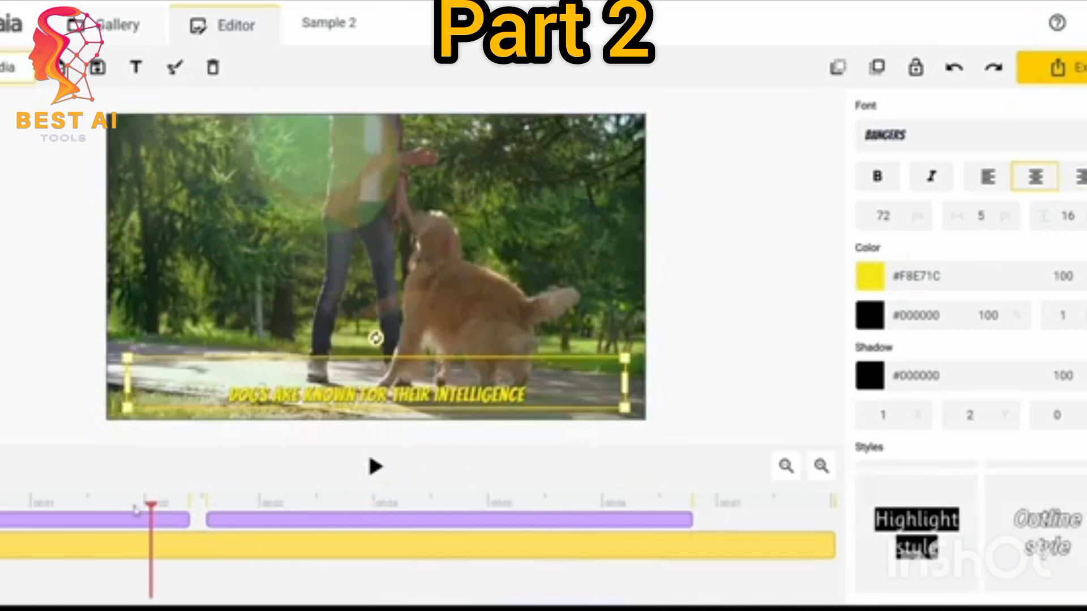
{"action": "left_click", "coordinate": [716, 412]}
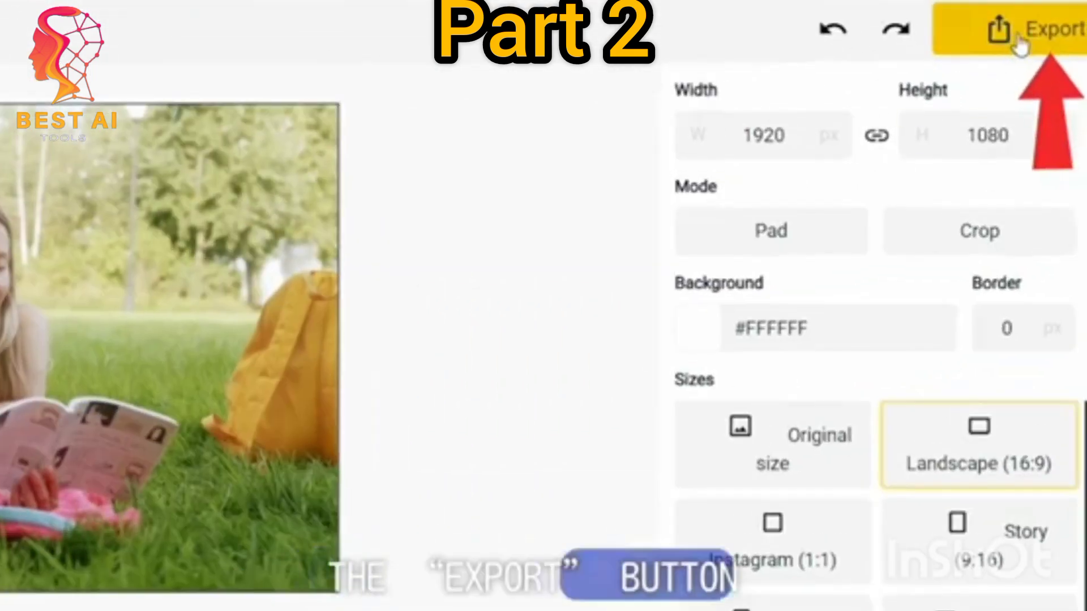
Export the video as MP4 with burned subtitles and download the finished file
{"action": "left_click", "coordinate": [1019, 40]}
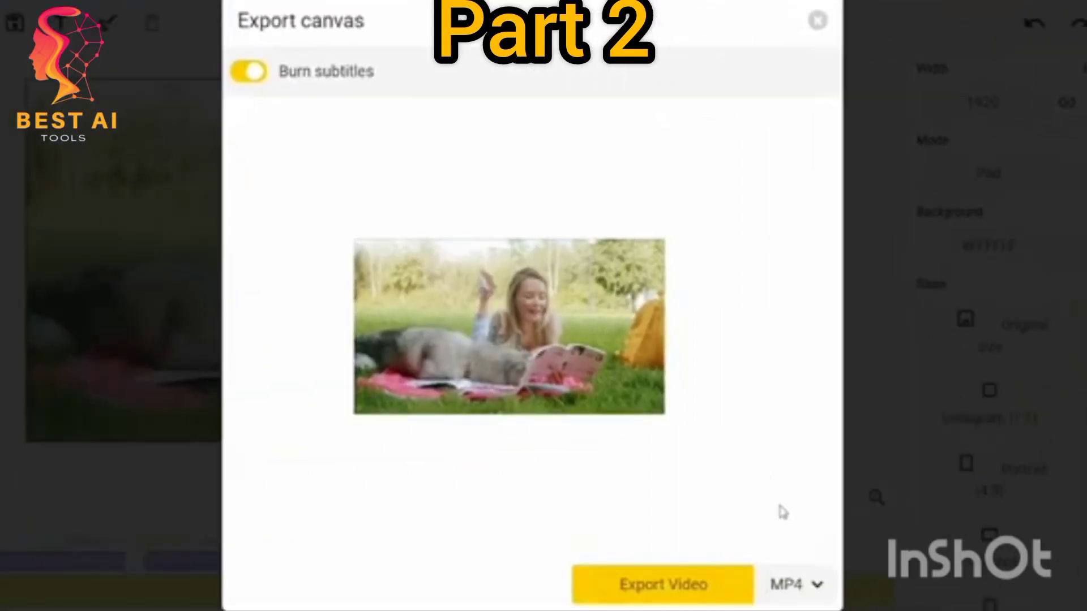
{"action": "left_click", "coordinate": [781, 586]}
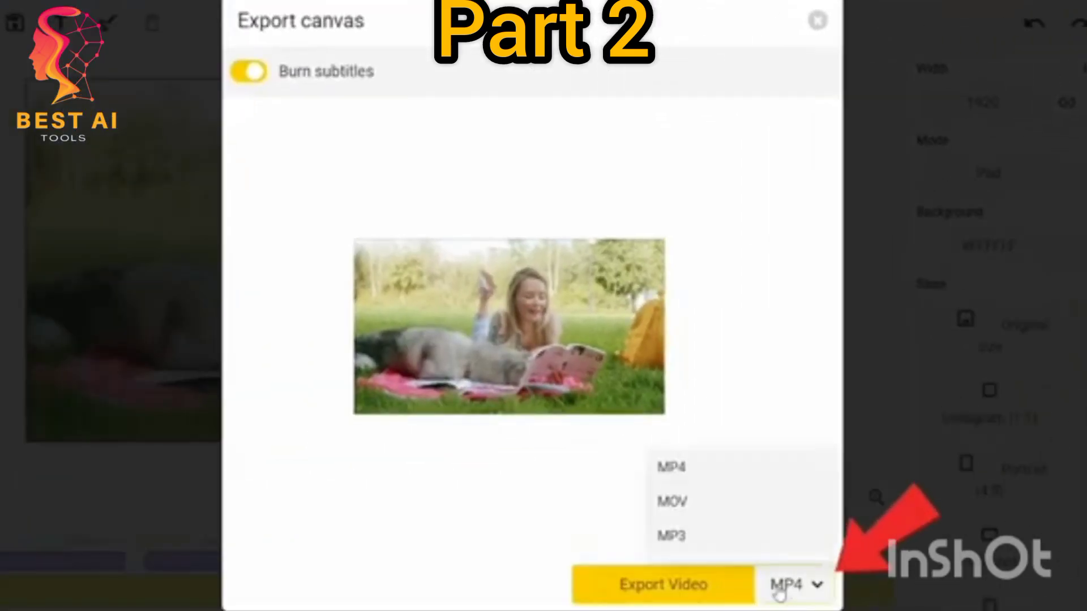
{"action": "left_click", "coordinate": [779, 543]}
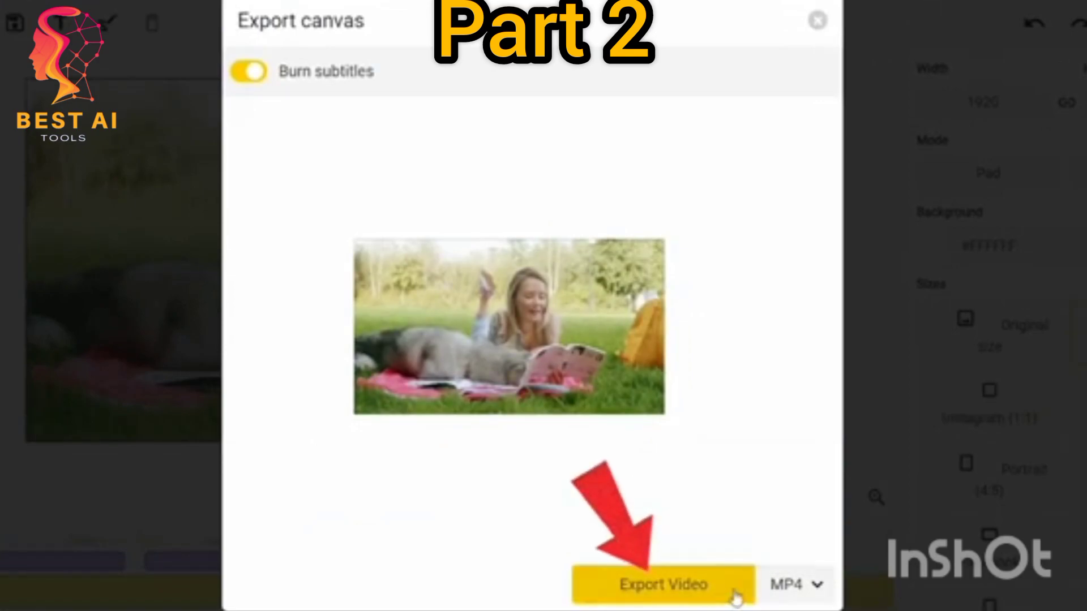
{"action": "left_click", "coordinate": [732, 589]}
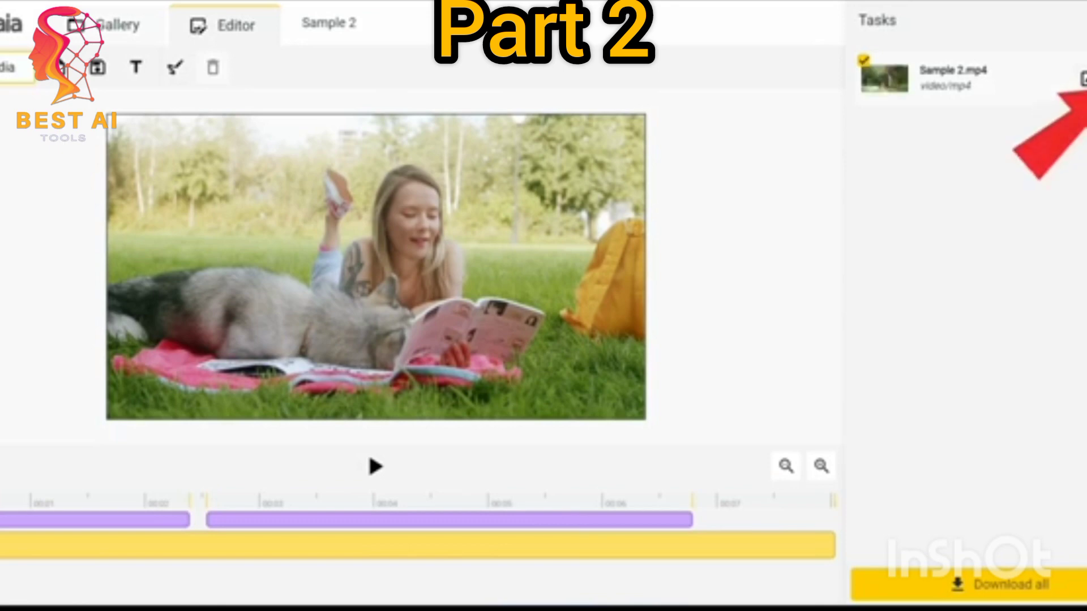
{"action": "left_click", "coordinate": [1003, 581]}
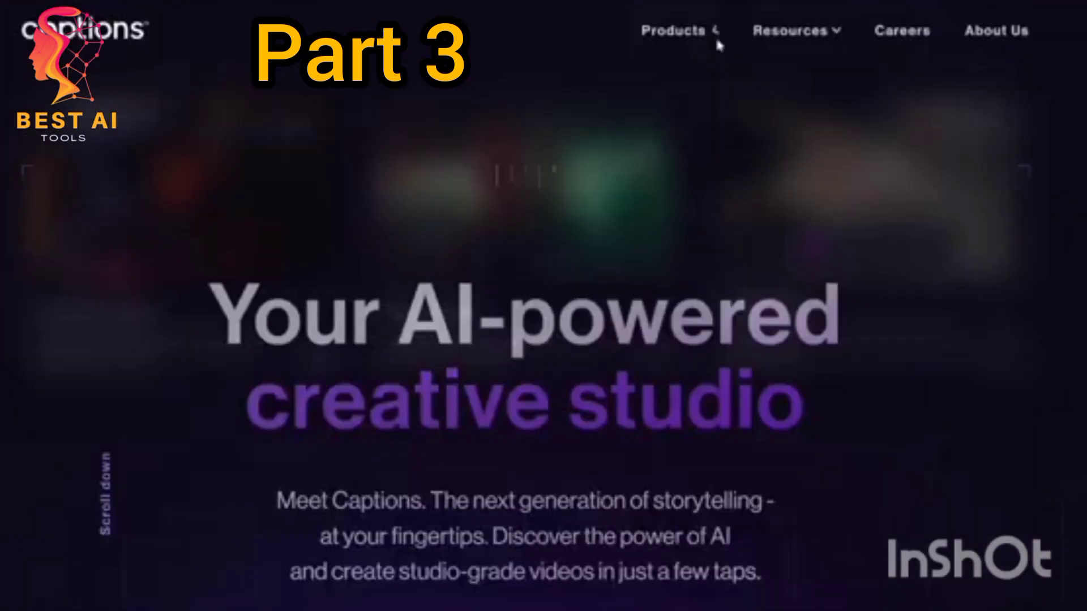
Switch to the Captions website and open the file upload page of its Add Subtitles tool
{"action": "left_click", "coordinate": [713, 32]}
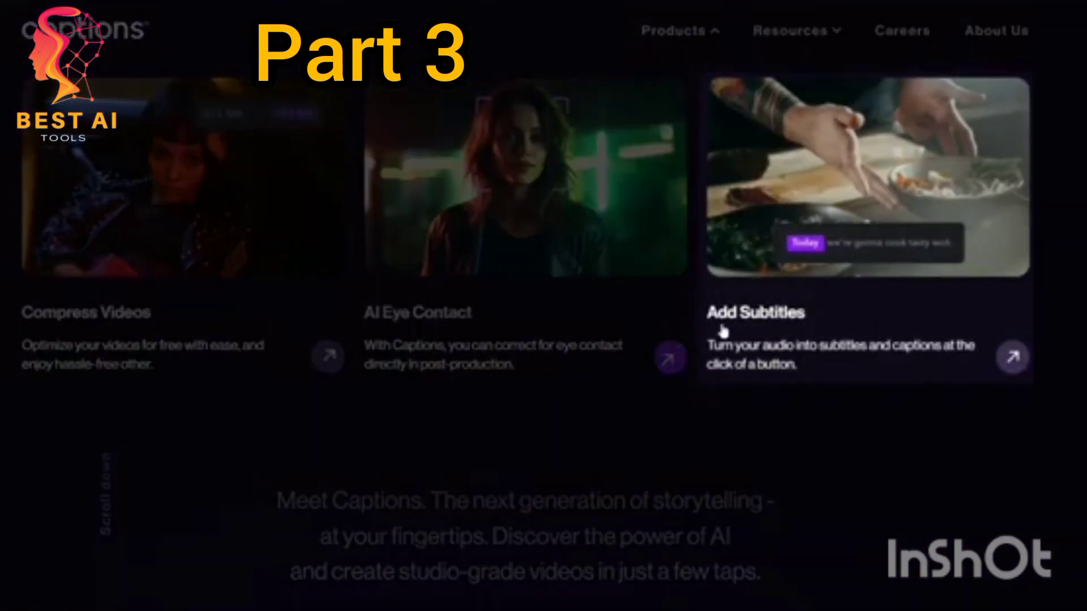
{"action": "left_click", "coordinate": [931, 256]}
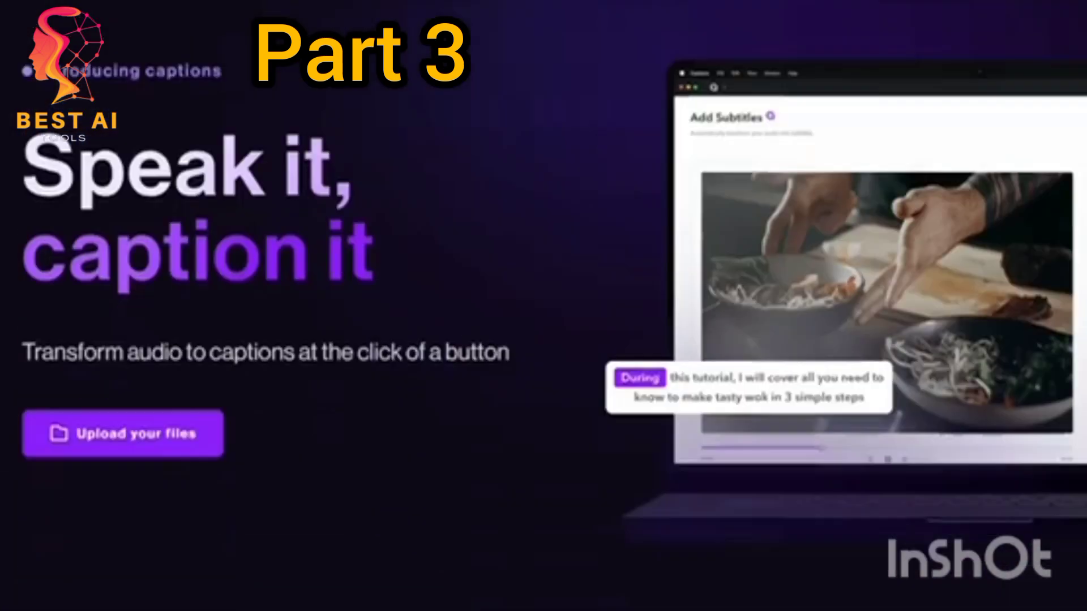
{"action": "scroll", "coordinate": [543, 306], "scroll_direction": "down", "scroll_amount": 15}
{"action": "scroll", "coordinate": [886, 268], "scroll_direction": "up", "scroll_amount": 3}
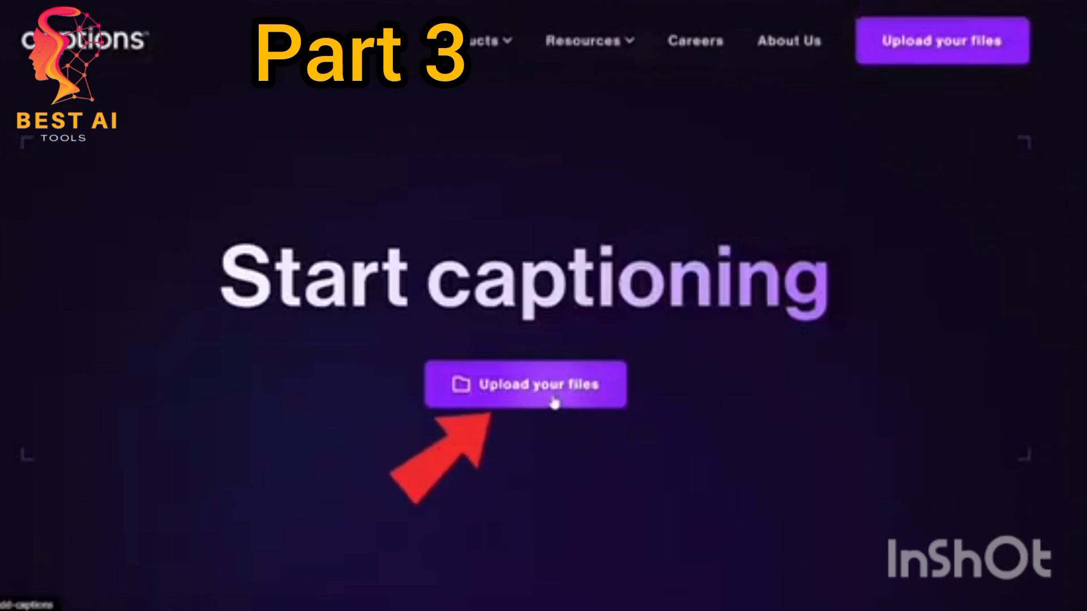
{"action": "left_click", "coordinate": [553, 400]}
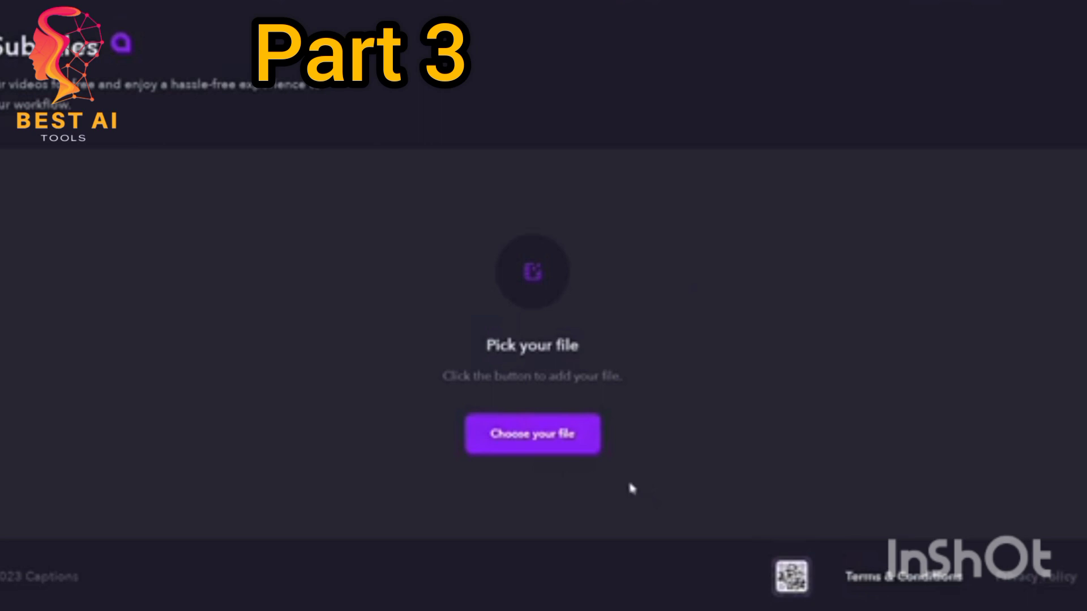
Upload a video, add captions in English (Default), and choose the Default subtitle text style
{"action": "left_click", "coordinate": [544, 444]}
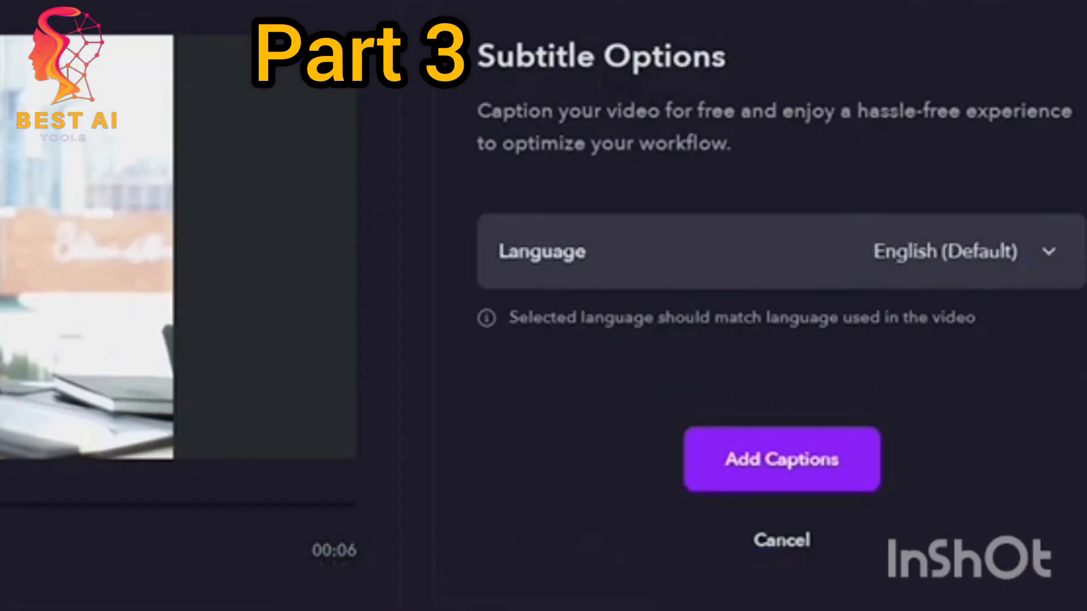
{"action": "left_click", "coordinate": [788, 461]}
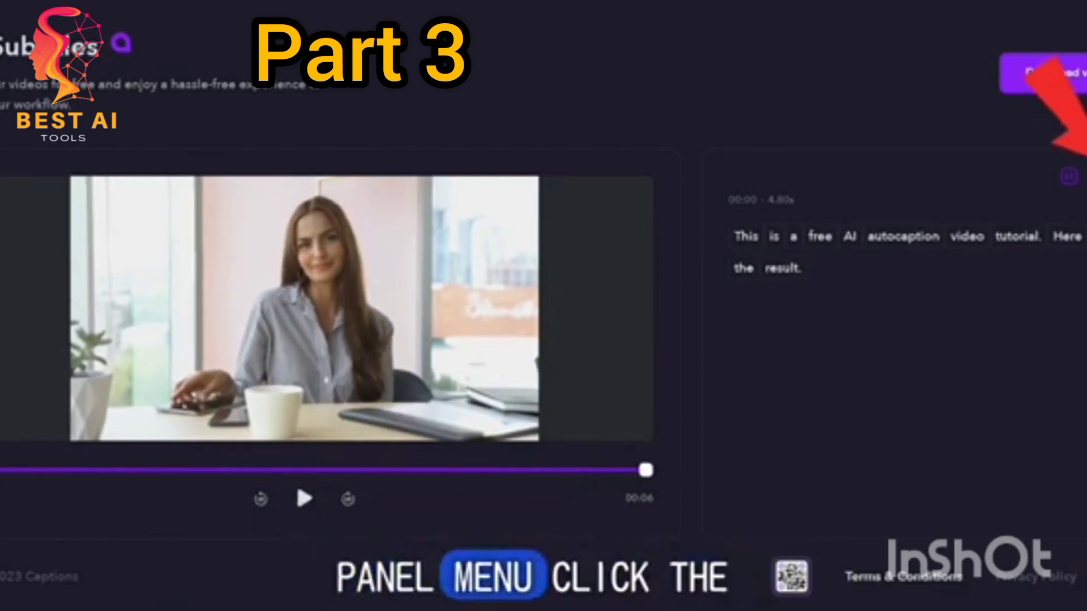
{"action": "left_click", "coordinate": [1069, 176]}
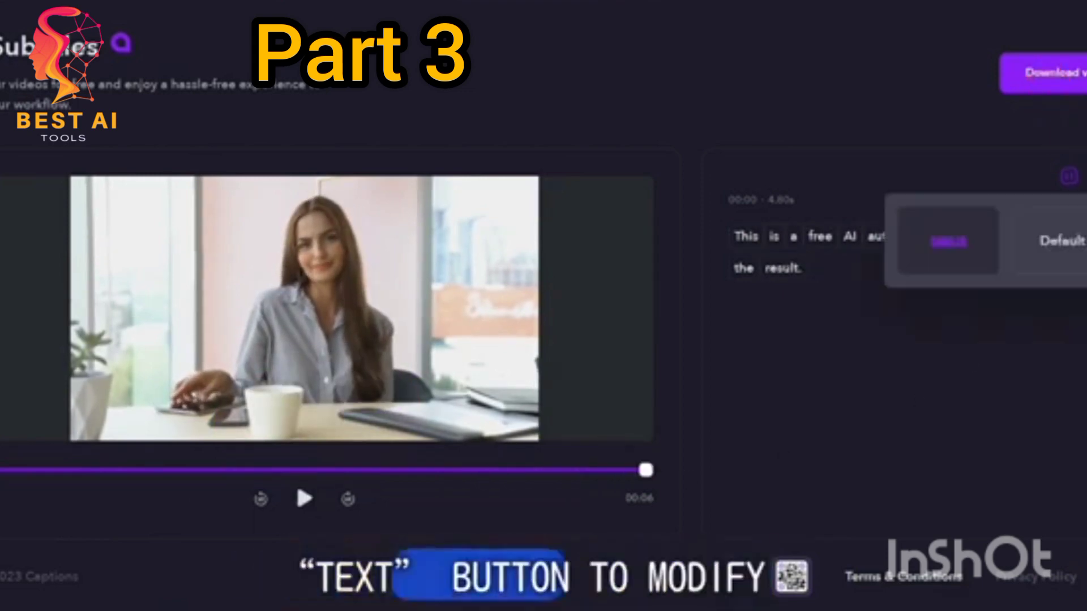
{"action": "left_click", "coordinate": [1061, 252]}
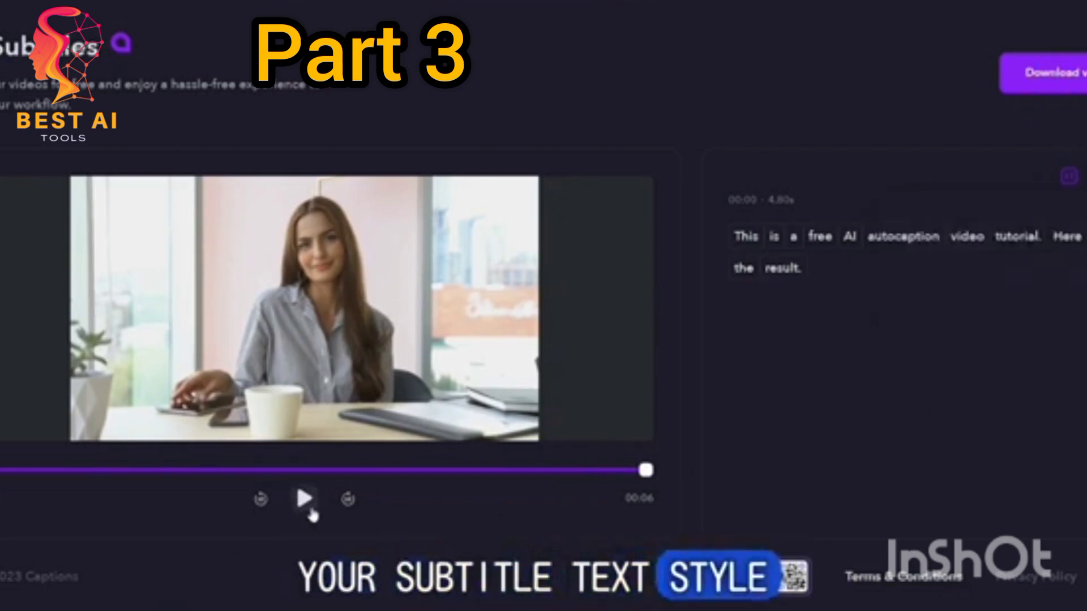